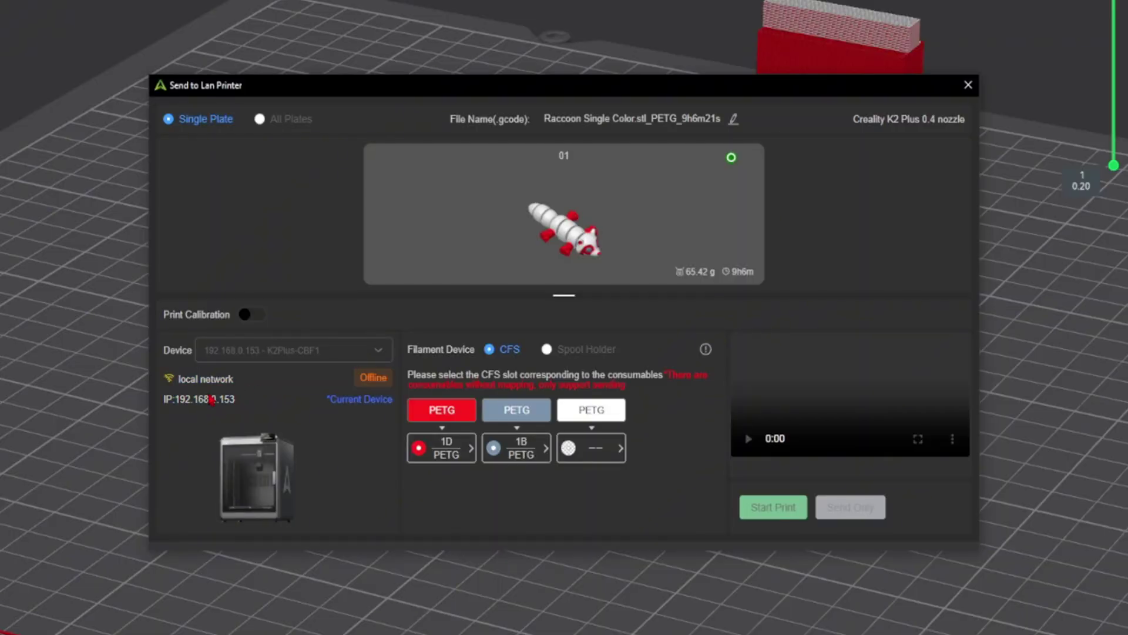
Highlight the printer's IP address and current-device details in the Send to LAN Printer dialog, then clear it.
{"action": "left_click_drag", "start_coordinate": [209, 400], "coordinate": [264, 414]}
{"action": "left_click", "coordinate": [323, 395]}
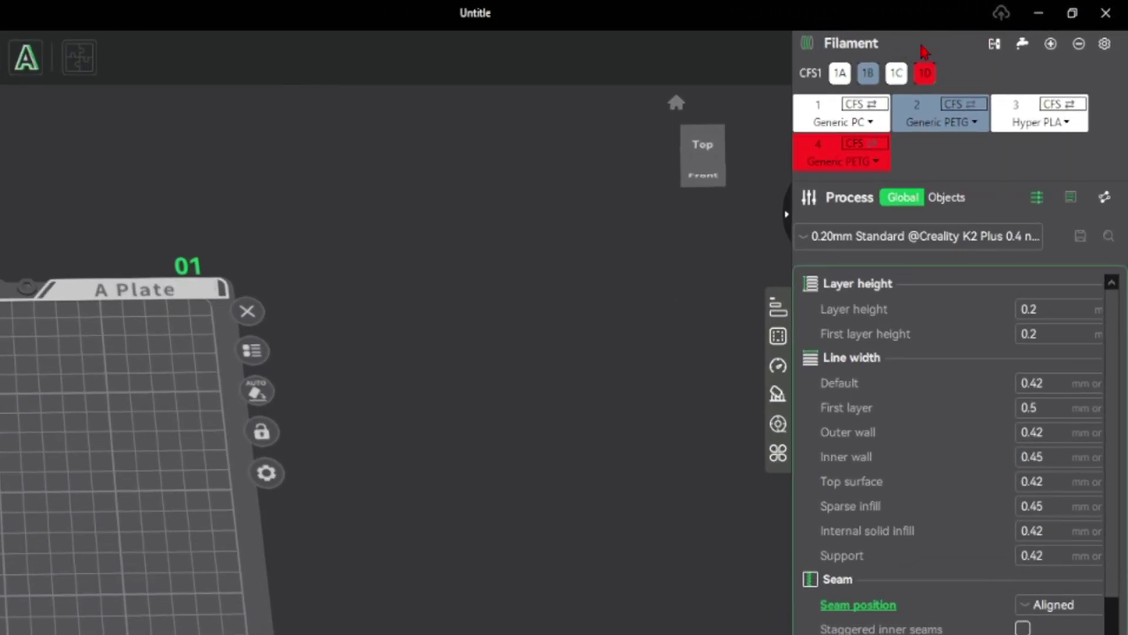
Collapse and re-expand the project filament list, then auto-map the filaments to the CFS slots.
{"action": "left_click", "coordinate": [1027, 25]}
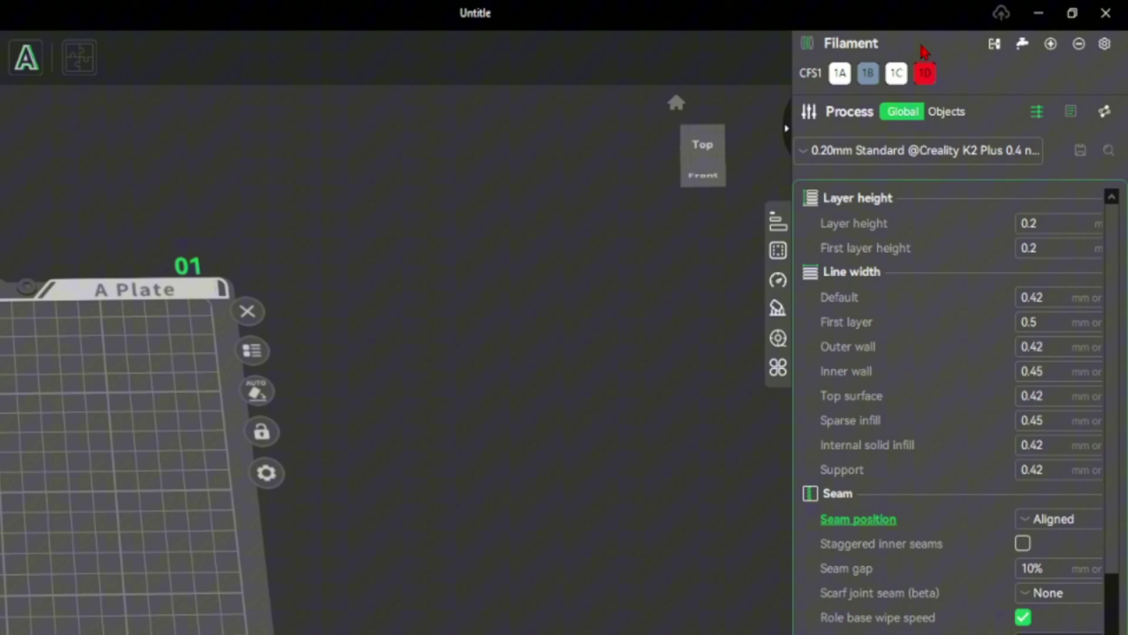
{"action": "left_click", "coordinate": [924, 52]}
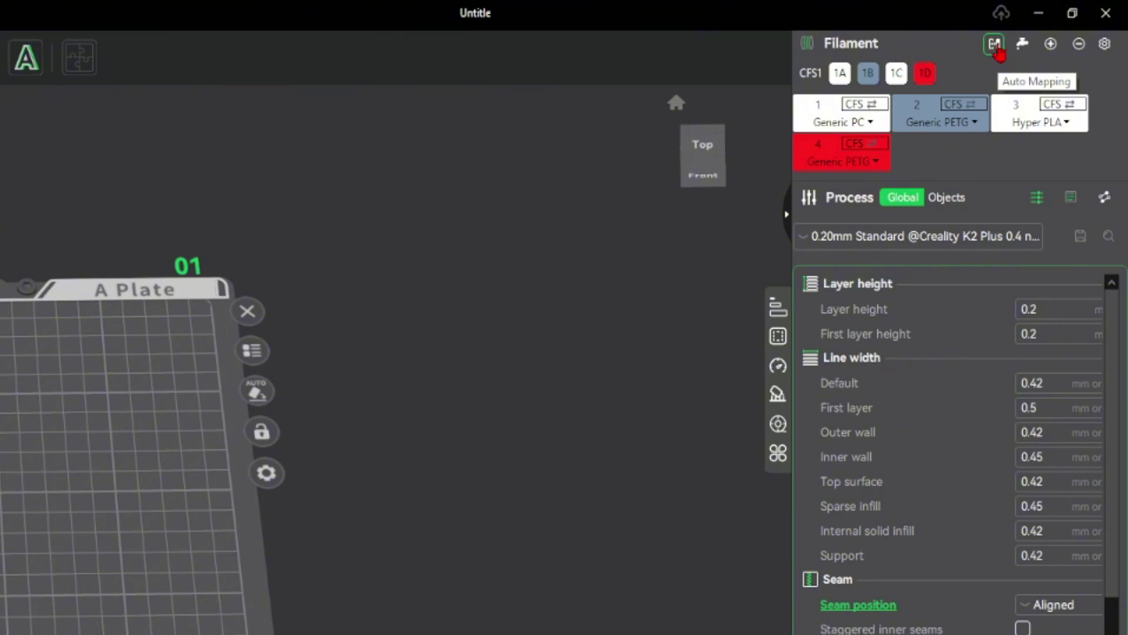
{"action": "left_click", "coordinate": [996, 47]}
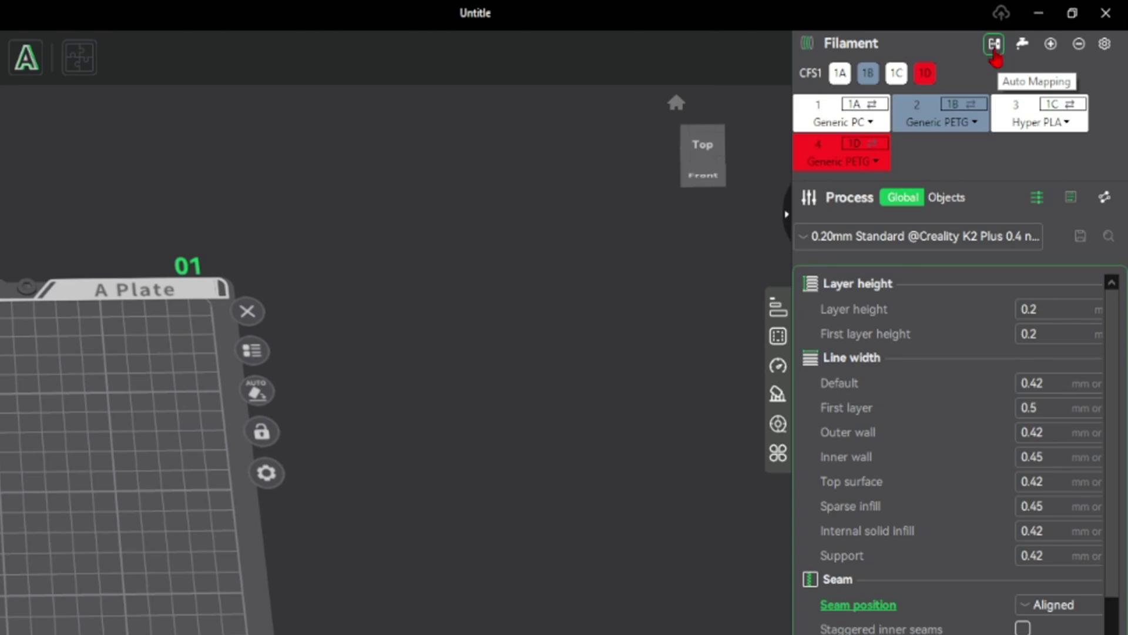
Remove filaments 4, 3 and 2, then auto-map again to restore four filaments in slots 1A–1D.
{"action": "left_click", "coordinate": [1079, 47]}
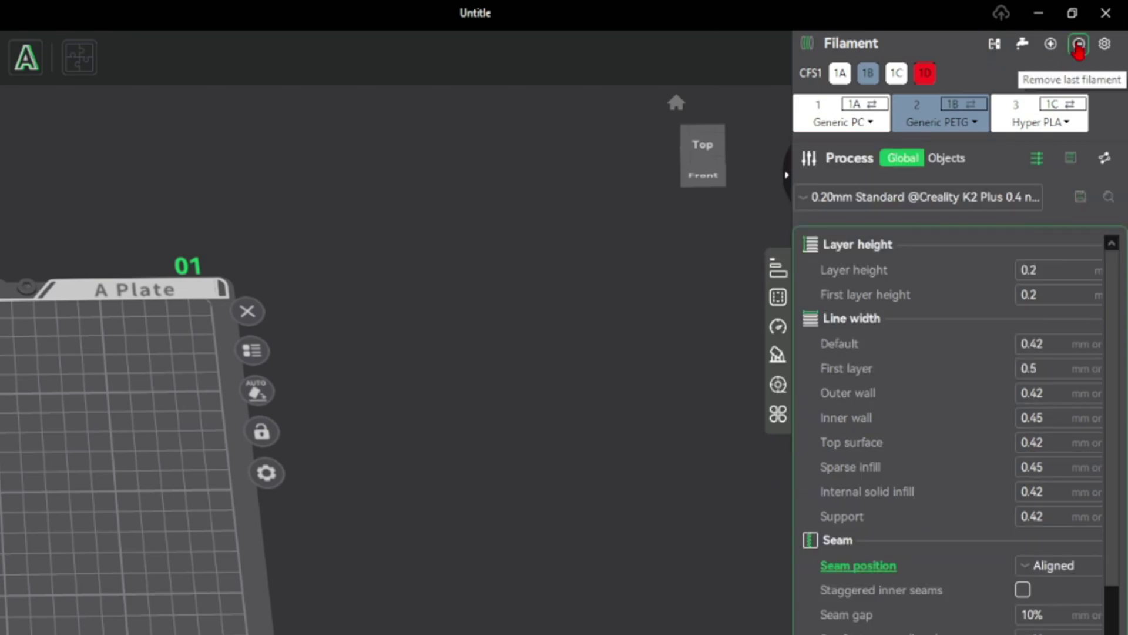
{"action": "left_click", "coordinate": [1079, 50]}
{"action": "left_click", "coordinate": [1078, 50]}
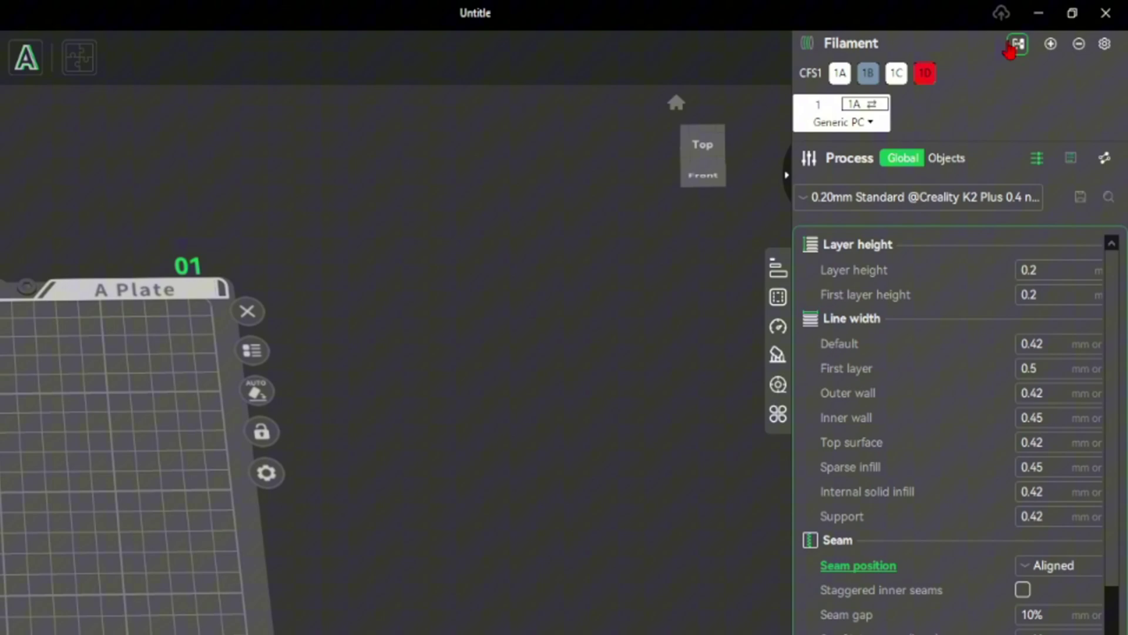
{"action": "left_click", "coordinate": [1011, 48]}
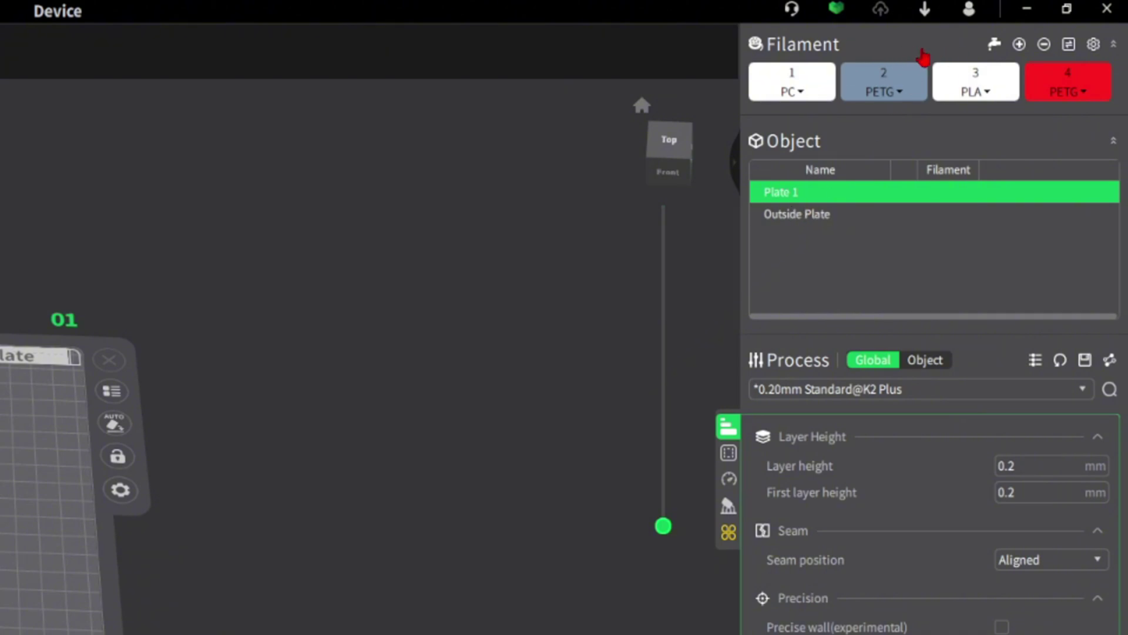
Resync the filament information from the K2 Plus printer at 192.168.0.153.
{"action": "left_click", "coordinate": [1070, 50]}
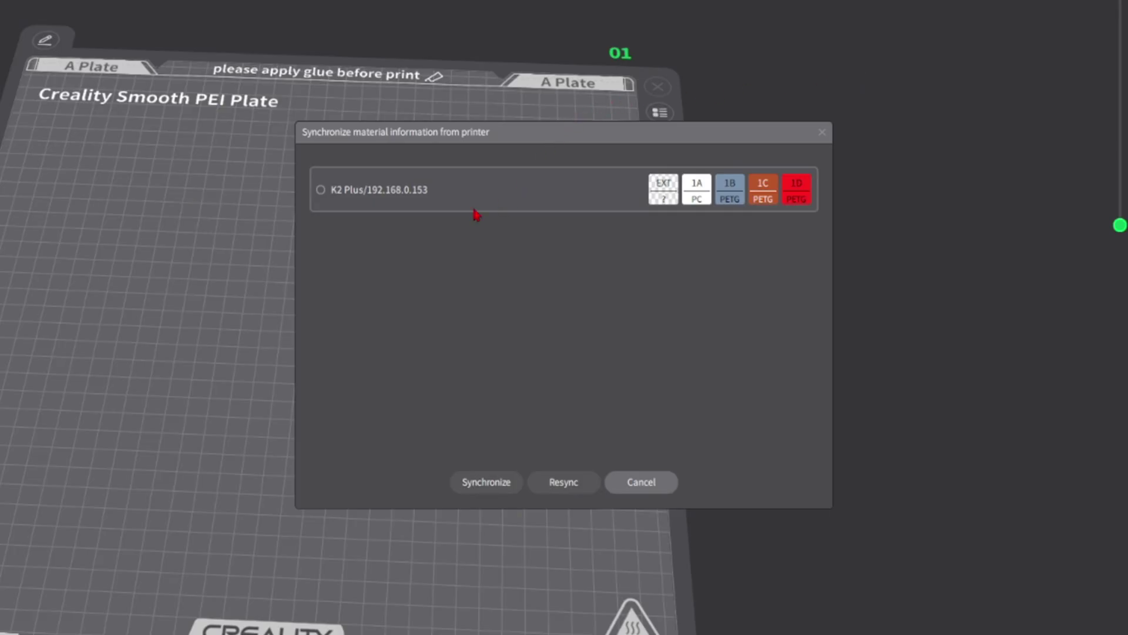
{"action": "left_click", "coordinate": [561, 196]}
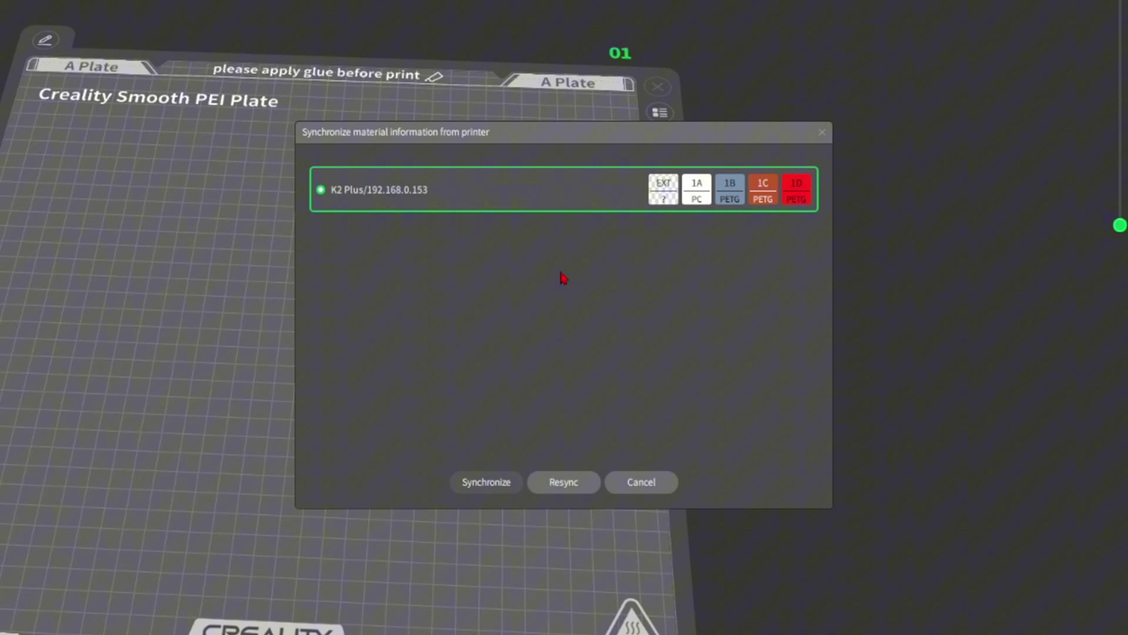
{"action": "left_click", "coordinate": [569, 483]}
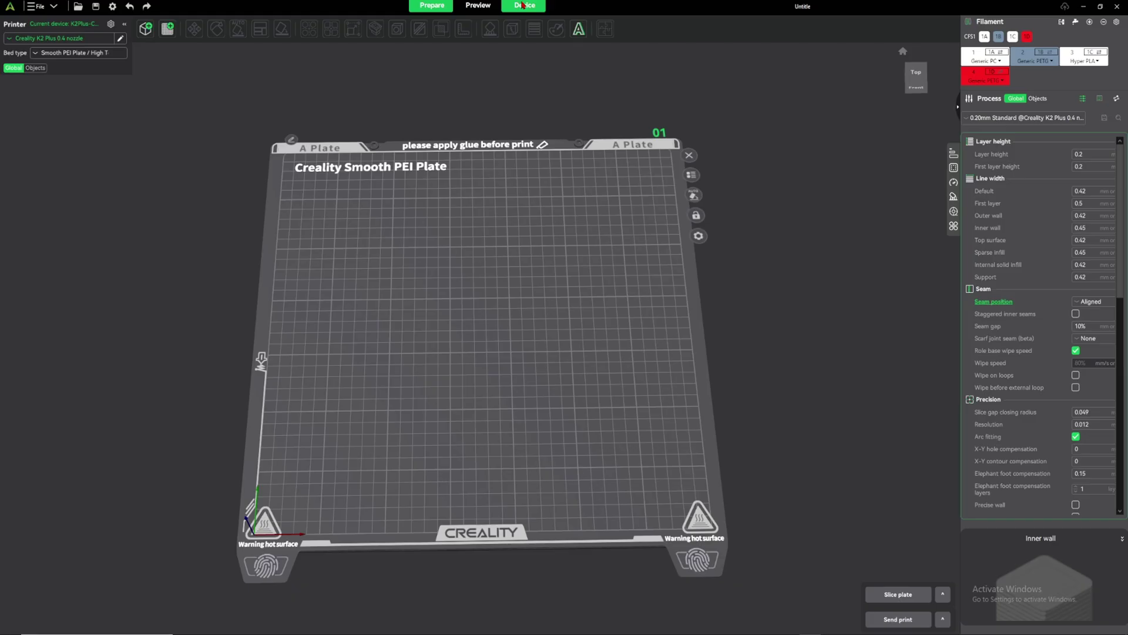
Go to the Device list and look at the K2 Plus printer's options menu without choosing anything.
{"action": "left_click", "coordinate": [523, 5]}
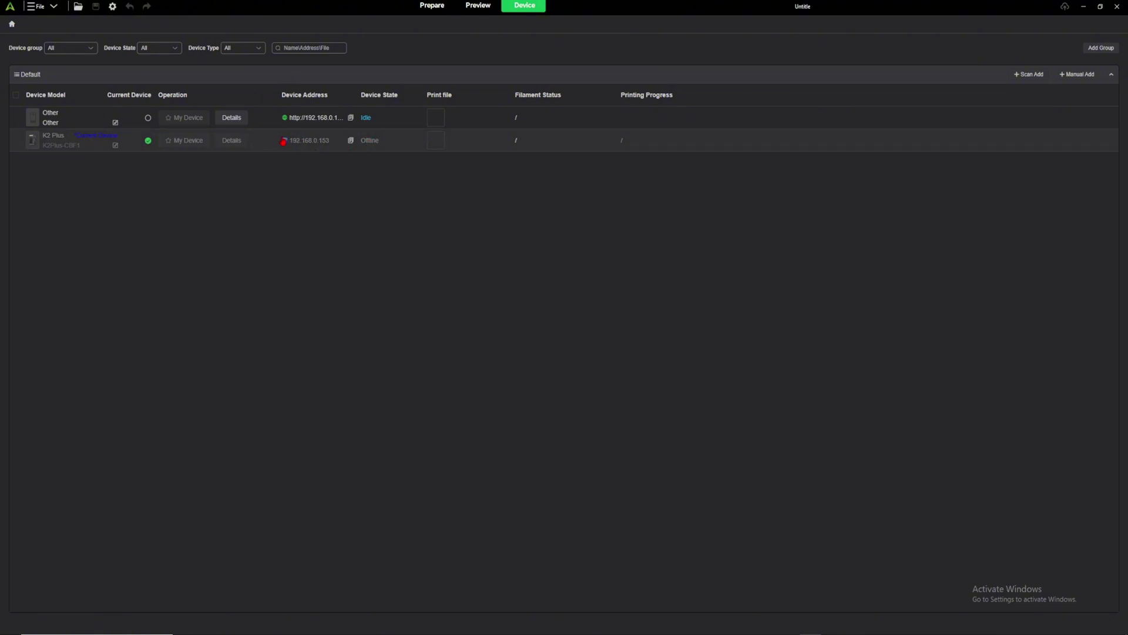
{"action": "right_click", "coordinate": [317, 144]}
{"action": "left_click", "coordinate": [269, 138]}
Scan for printers, close the empty Add Device window showing No Data, and close the Fluidd page.
{"action": "left_click", "coordinate": [1028, 74]}
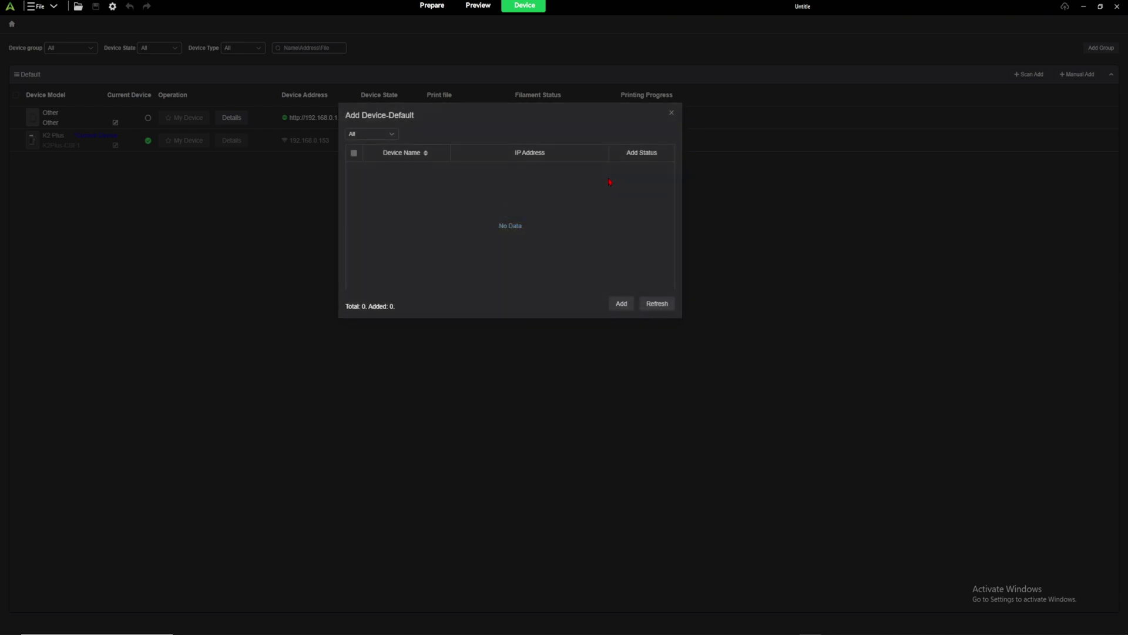
{"action": "left_click_drag", "start_coordinate": [507, 225], "coordinate": [554, 192]}
{"action": "left_click", "coordinate": [646, 223]}
{"action": "left_click", "coordinate": [670, 113]}
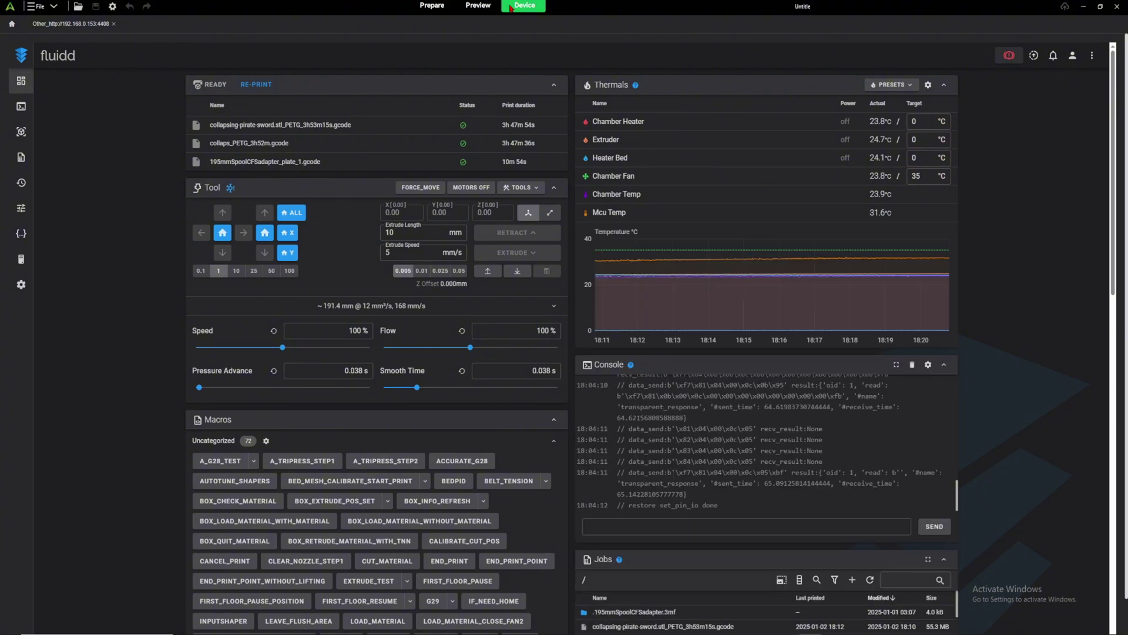
{"action": "left_click", "coordinate": [114, 24]}
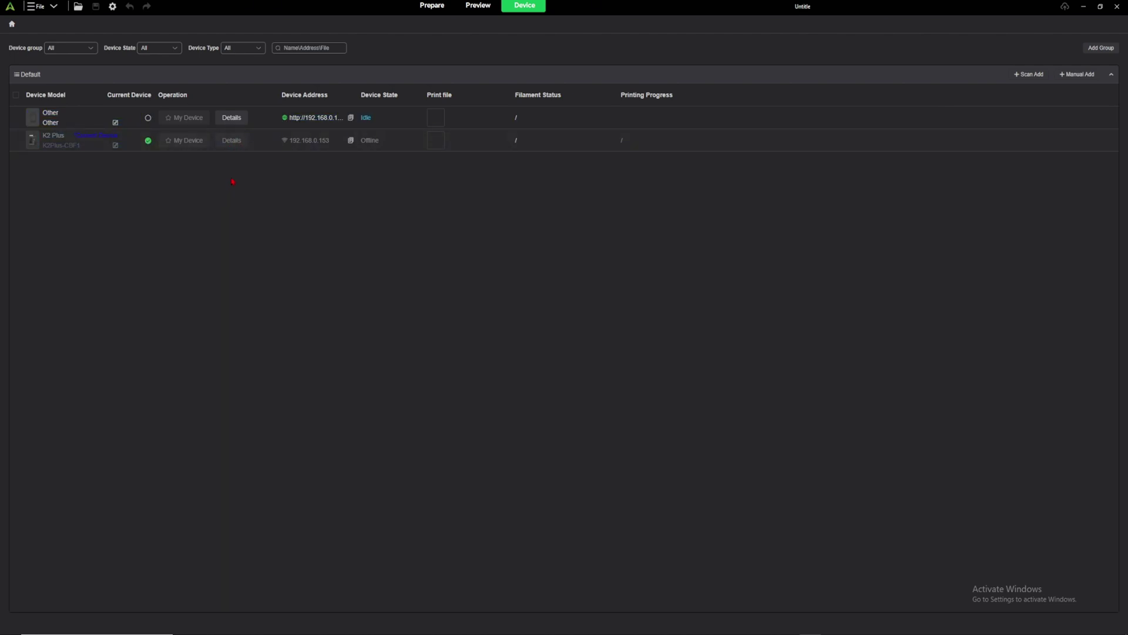
Back in Prepare, auto-map the filaments to slots 1A–1D and inspect the raccoon on the build plate.
{"action": "left_click", "coordinate": [432, 5]}
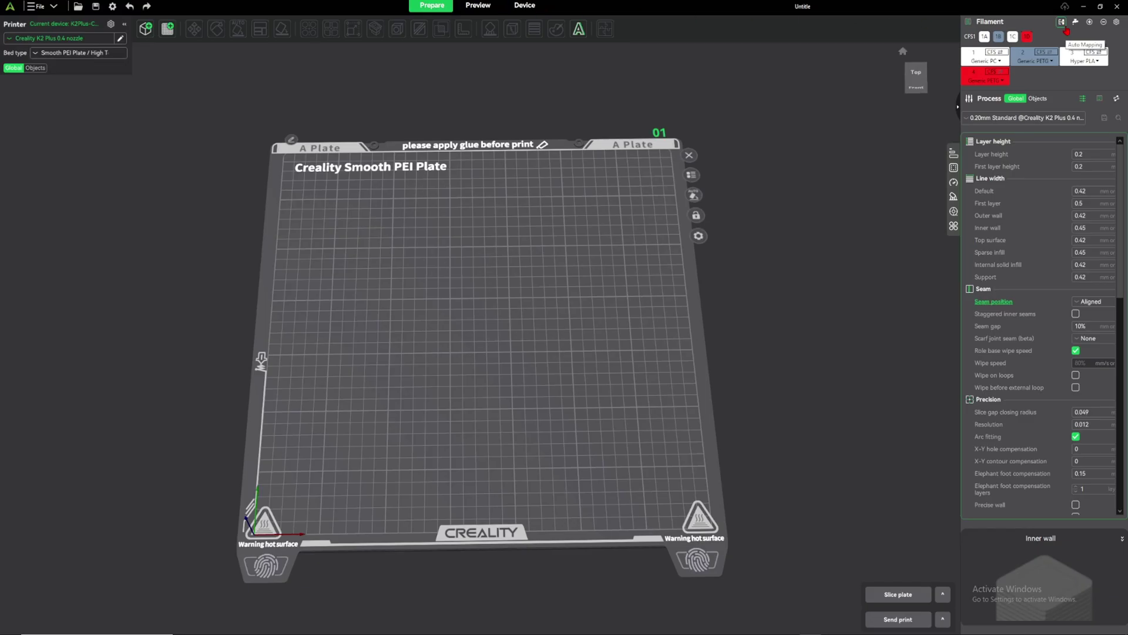
{"action": "left_click", "coordinate": [1061, 26]}
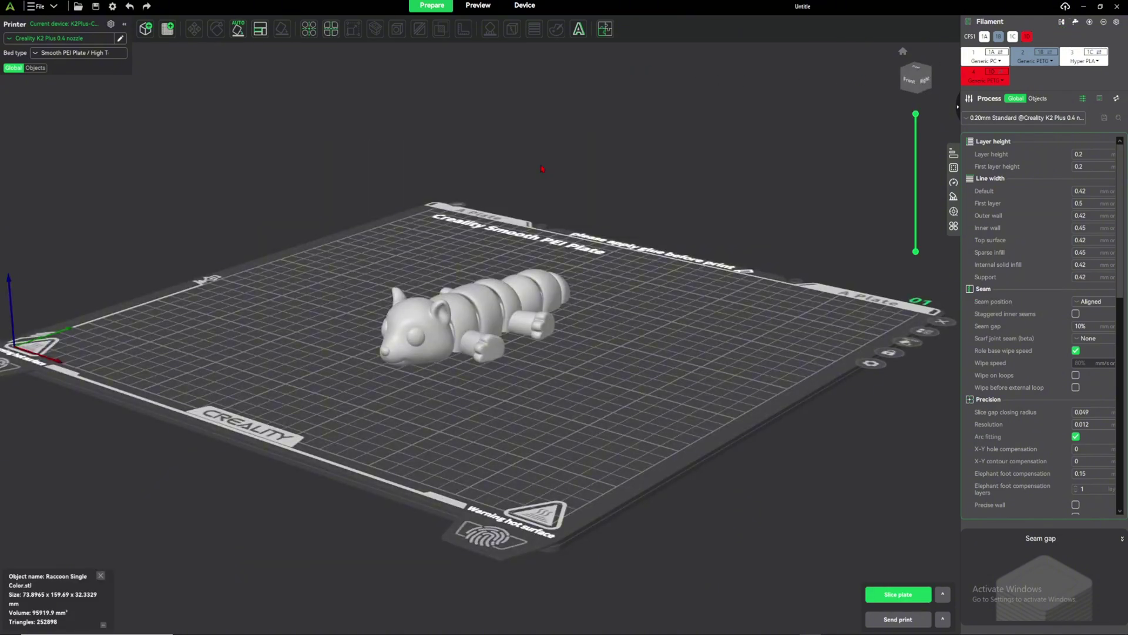
{"action": "left_click", "coordinate": [494, 290]}
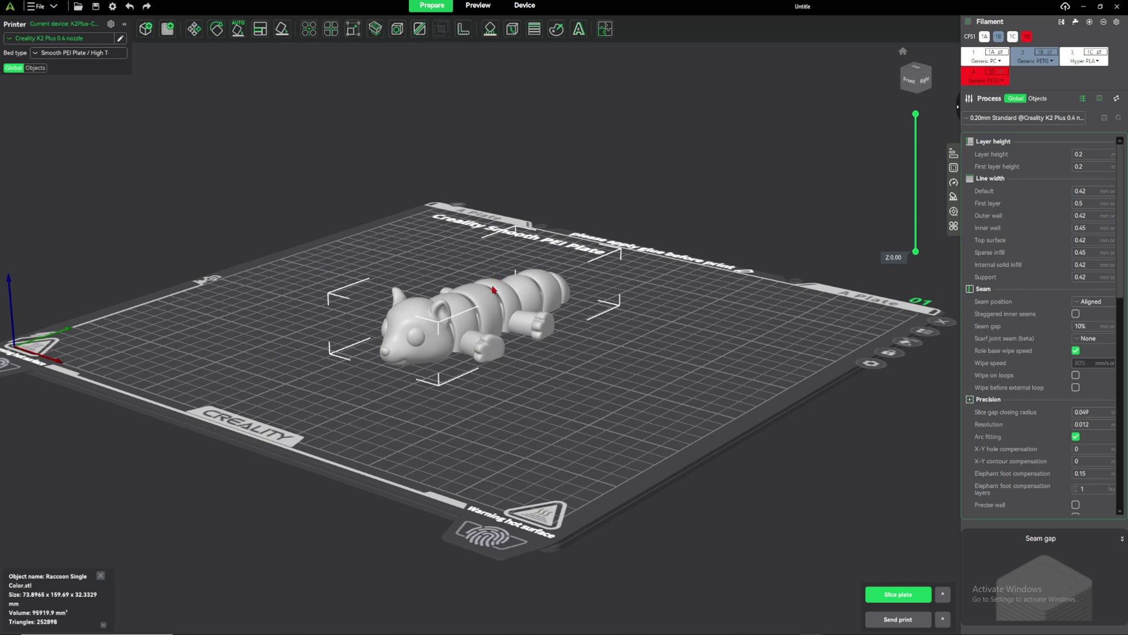
{"action": "left_click", "coordinate": [719, 106]}
{"action": "scroll", "coordinate": [719, 105], "scroll_direction": "up", "scroll_amount": 3}
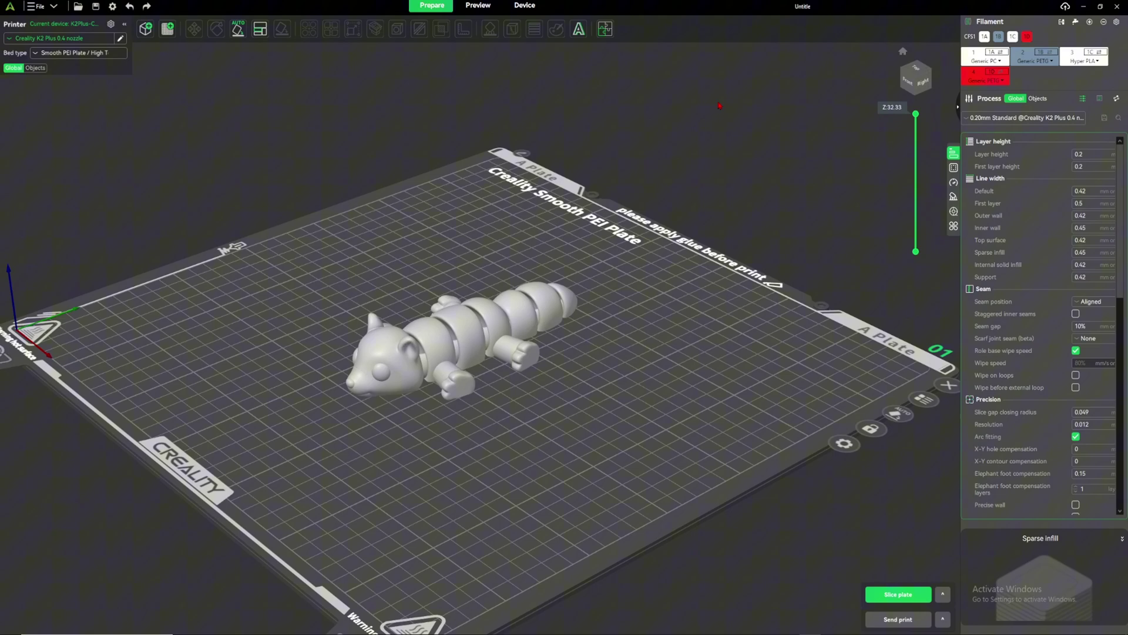
{"action": "scroll", "coordinate": [720, 106], "scroll_direction": "down", "scroll_amount": 3}
{"action": "left_click_drag", "start_coordinate": [719, 106], "coordinate": [632, 202]}
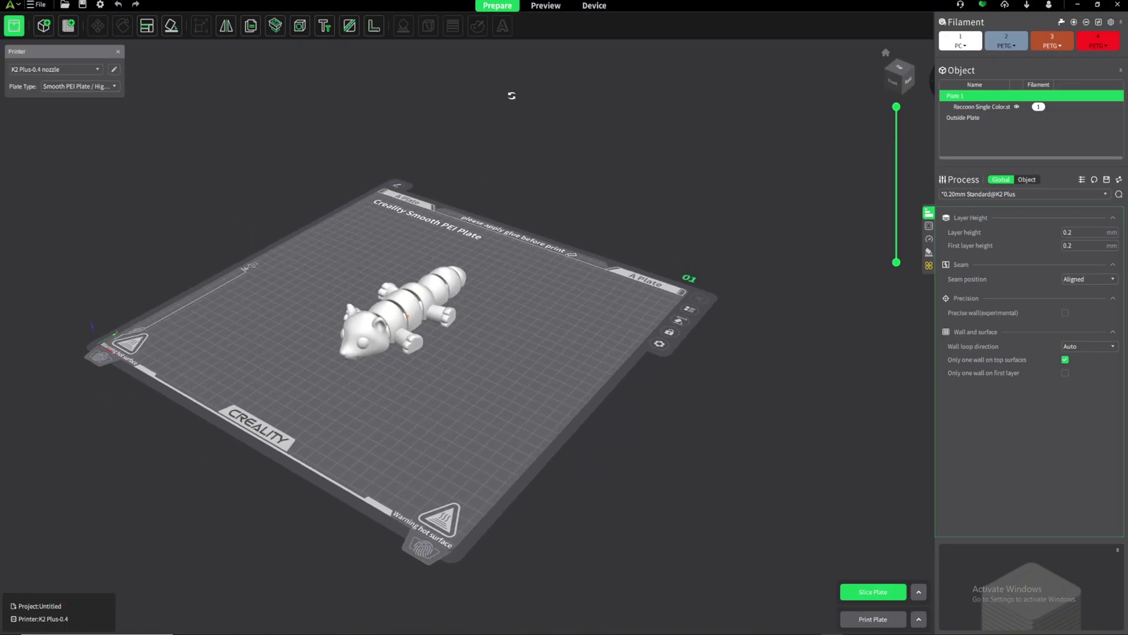
Select the raccoon in the object list and assign it filament 4, the red PETG.
{"action": "scroll", "coordinate": [652, 284], "scroll_direction": "up", "scroll_amount": 3}
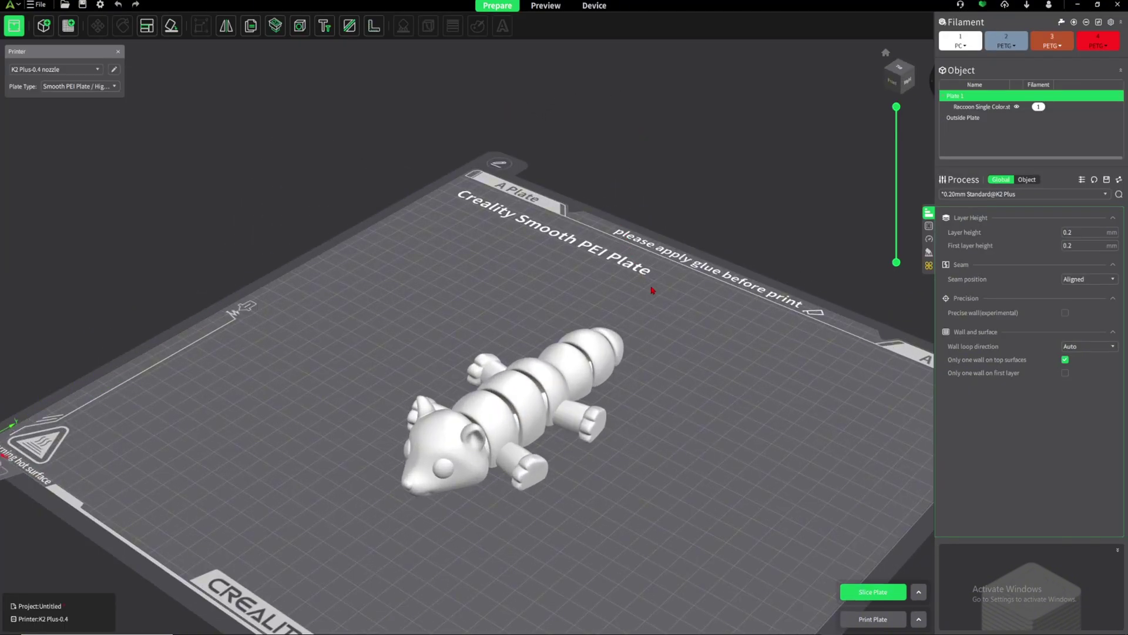
{"action": "left_click", "coordinate": [561, 374]}
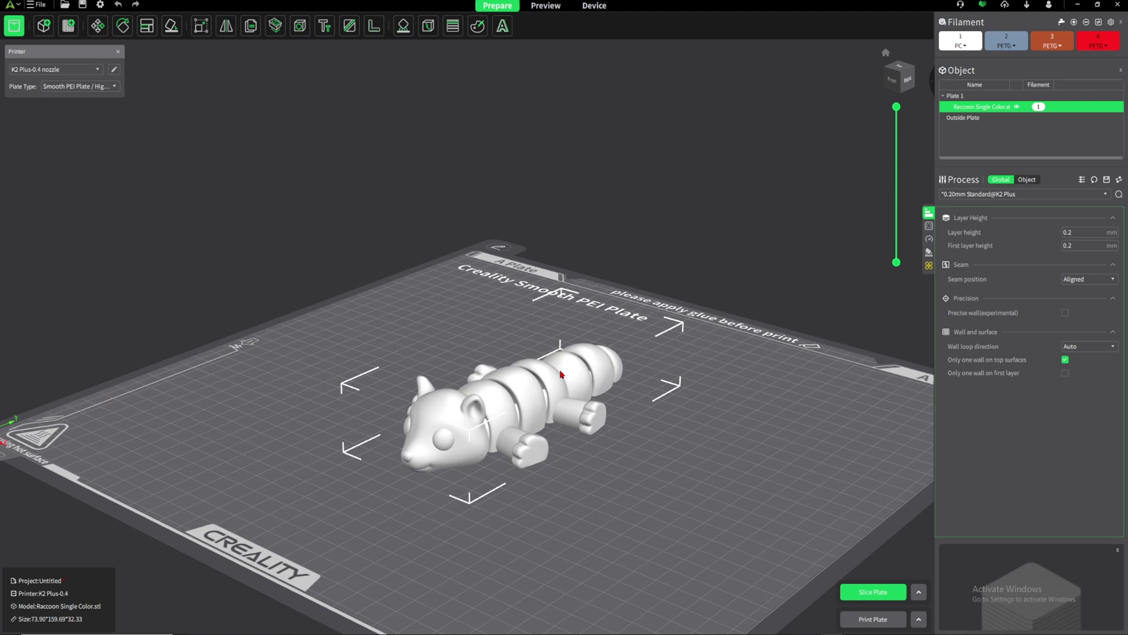
{"action": "left_click", "coordinate": [955, 95]}
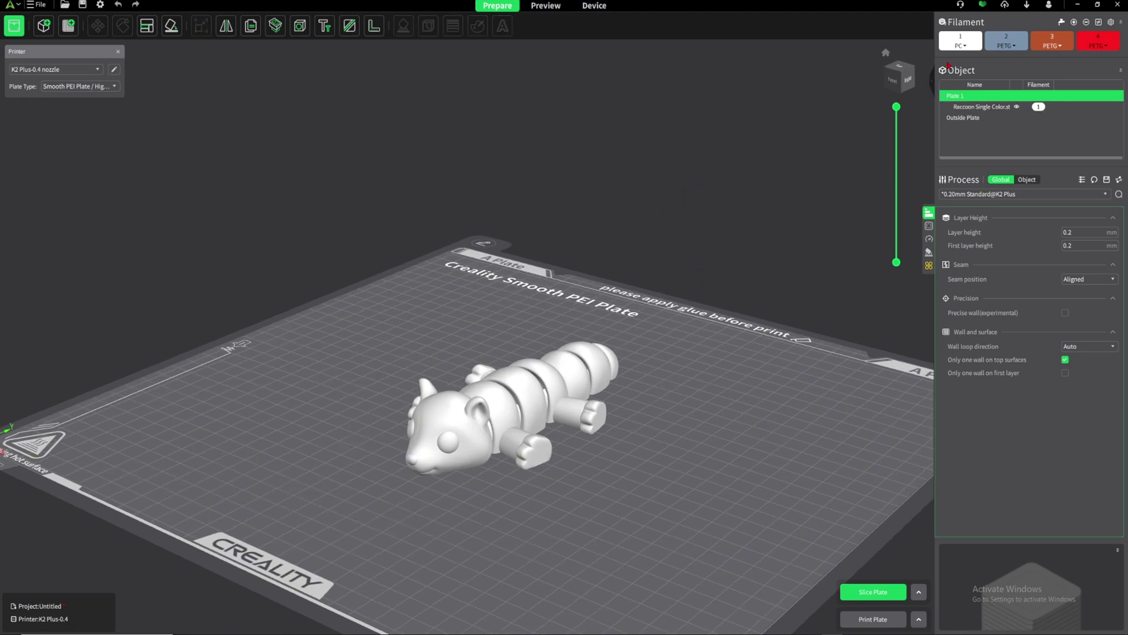
{"action": "left_click", "coordinate": [1038, 107]}
{"action": "left_click", "coordinate": [1027, 127]}
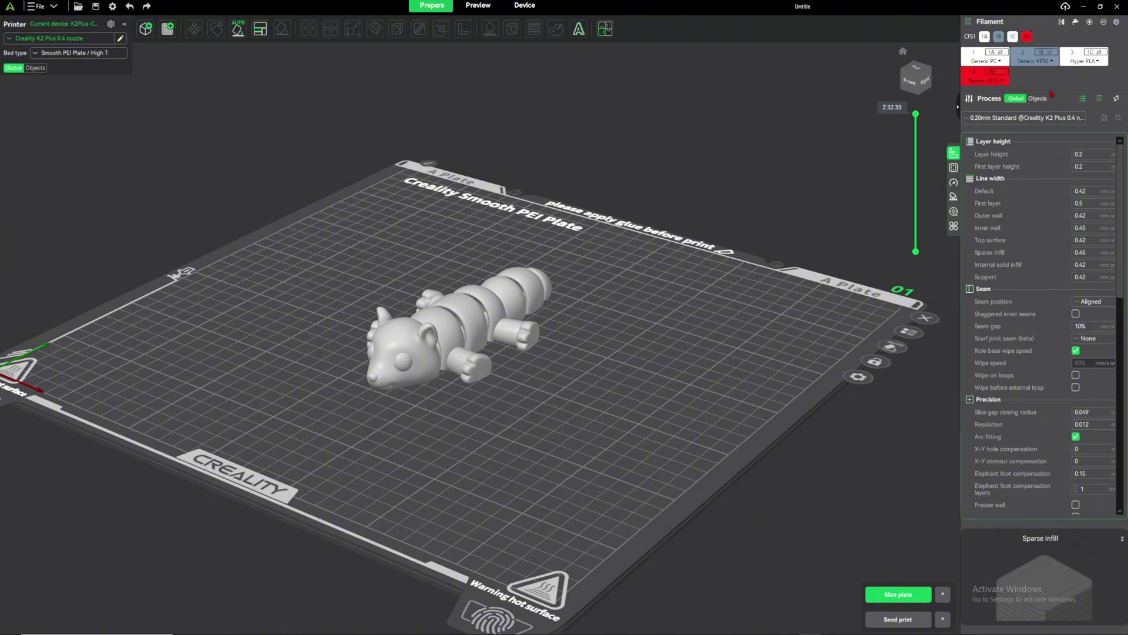
In the Objects list, give Raccoon Single filament 4, then return to the Global process settings.
{"action": "scroll", "coordinate": [388, 194], "scroll_direction": "up", "scroll_amount": 2}
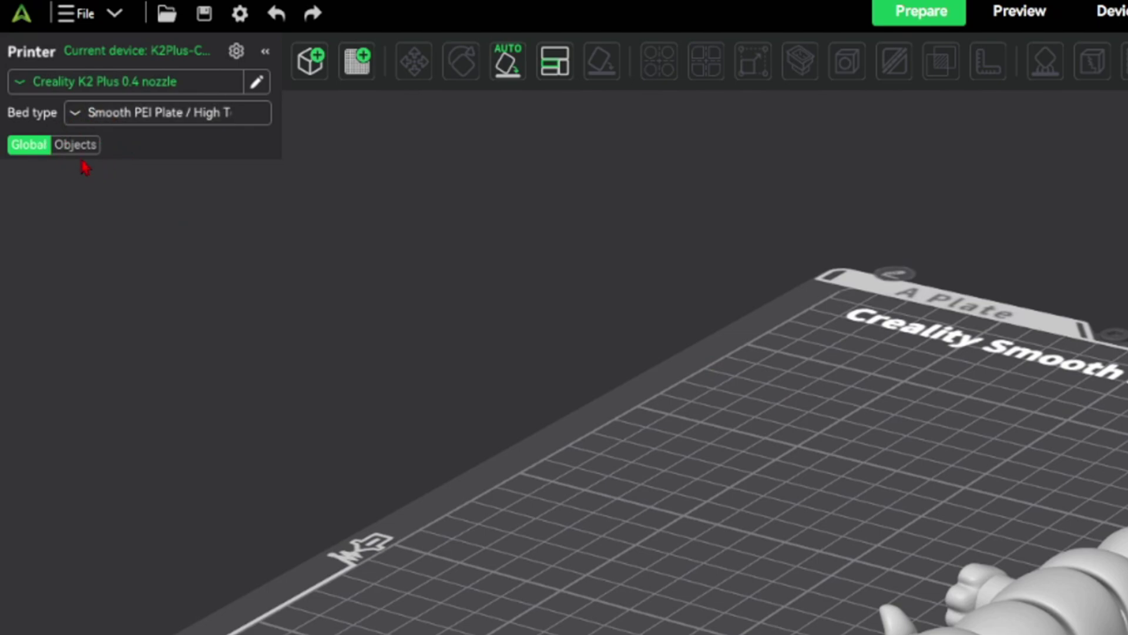
{"action": "left_click", "coordinate": [70, 147]}
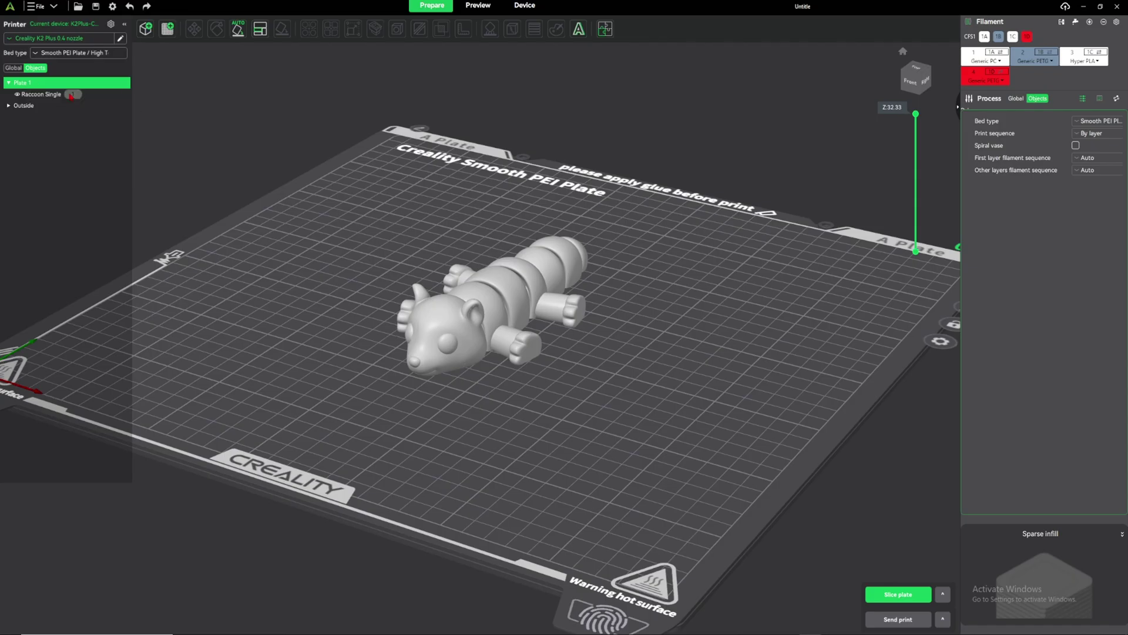
{"action": "left_click", "coordinate": [155, 201]}
{"action": "left_click", "coordinate": [77, 141]}
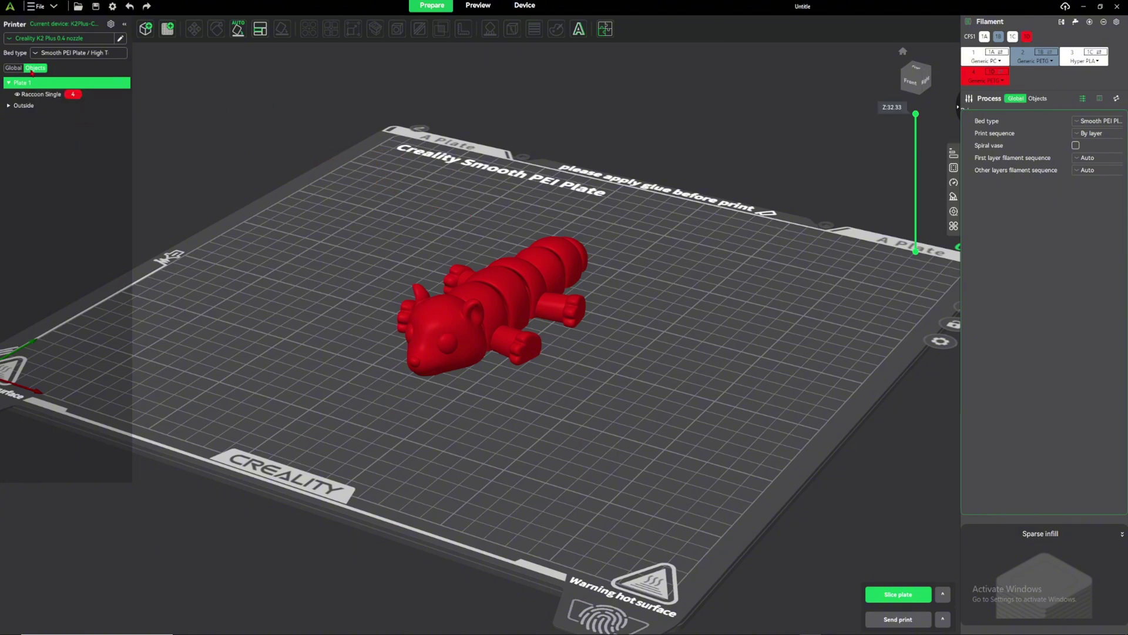
{"action": "left_click", "coordinate": [13, 67]}
{"action": "left_click", "coordinate": [34, 67]}
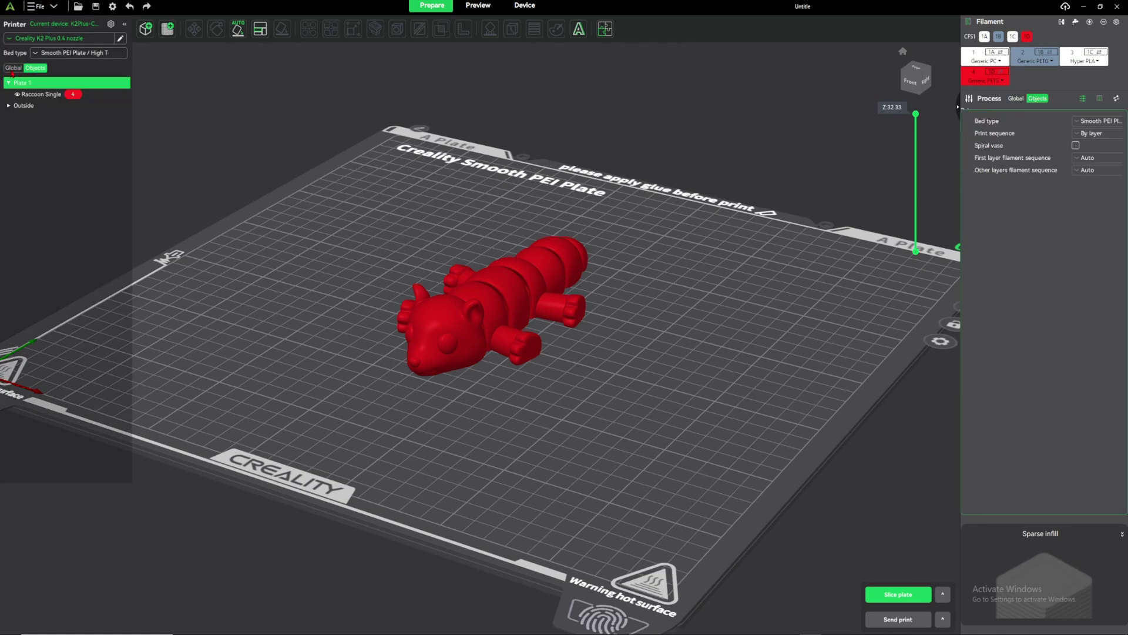
{"action": "left_click", "coordinate": [13, 69]}
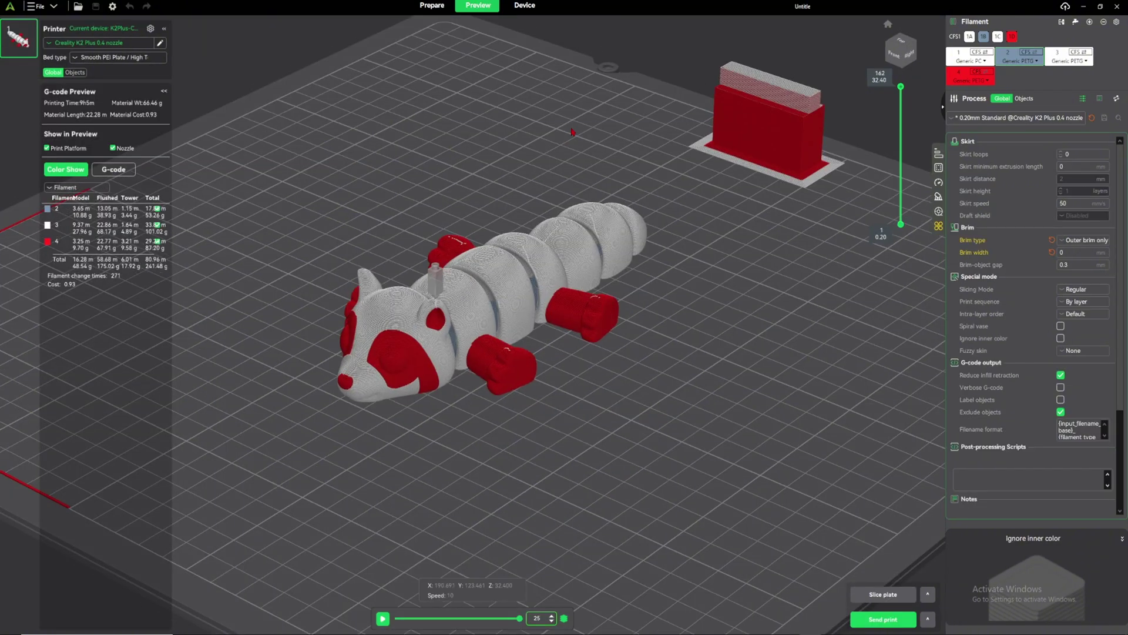
Orbit the sliced preview and cut the displayed layers down to layer 149, then the lowest 30 layers.
{"action": "left_click_drag", "start_coordinate": [572, 132], "coordinate": [561, 144]}
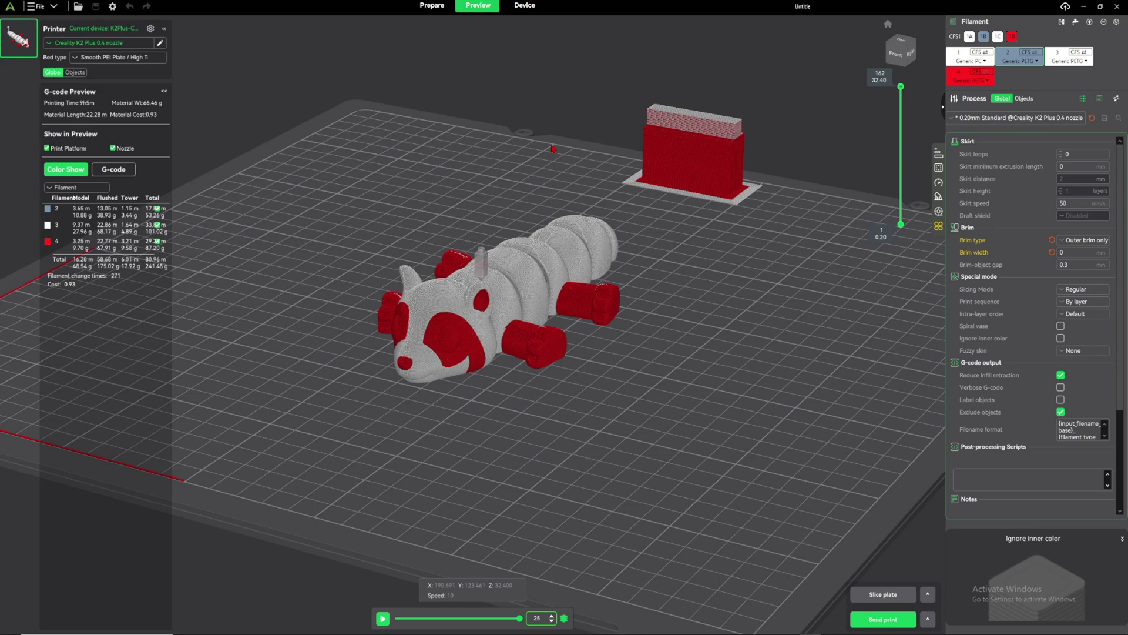
{"action": "left_click_drag", "start_coordinate": [553, 148], "coordinate": [476, 71]}
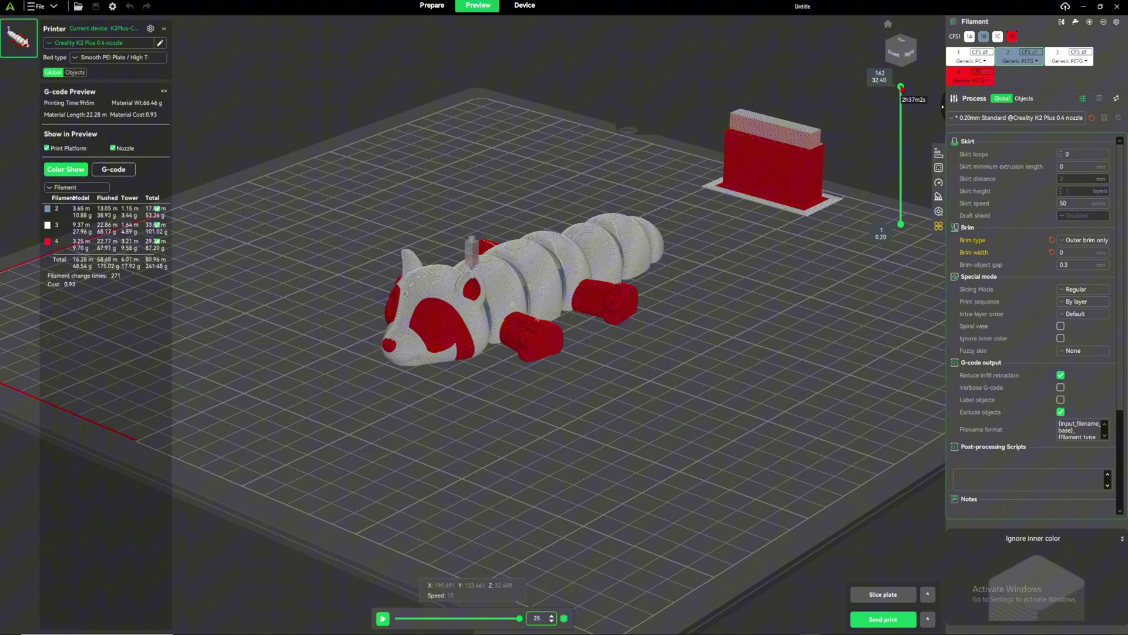
{"action": "key", "text": "Down"}
{"action": "key", "text": "Down"}
{"action": "key", "text": "Down"}
{"action": "key", "text": "Down"}
{"action": "key", "text": "Down"}
{"action": "key", "text": "Down"}
{"action": "key", "text": "Down"}
{"action": "key", "text": "Down"}
{"action": "key", "text": "Down"}
{"action": "key", "text": "Down"}
{"action": "key", "text": "Down"}
{"action": "key", "text": "Down"}
{"action": "key", "text": "Down"}
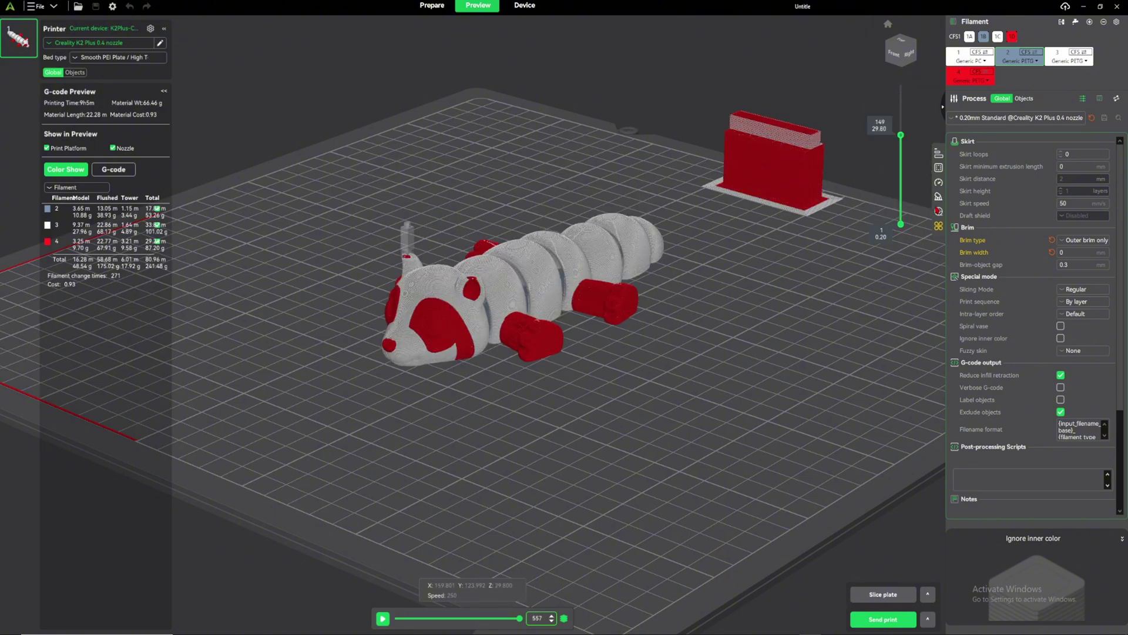
{"action": "key", "text": "Down"}
{"action": "key", "text": "Down"}
{"action": "key", "text": "Down"}
{"action": "key", "text": "Down"}
{"action": "key", "text": "Down"}
{"action": "key", "text": "Down"}
{"action": "key", "text": "Down"}
{"action": "key", "text": "Down"}
{"action": "key", "text": "Down"}
{"action": "key", "text": "Down"}
{"action": "key", "text": "Down"}
{"action": "key", "text": "Down"}
{"action": "key", "text": "Down"}
{"action": "key", "text": "Down"}
{"action": "key", "text": "Down"}
{"action": "key", "text": "Down"}
{"action": "key", "text": "Down"}
{"action": "key", "text": "Down"}
{"action": "key", "text": "Down"}
{"action": "key", "text": "Down"}
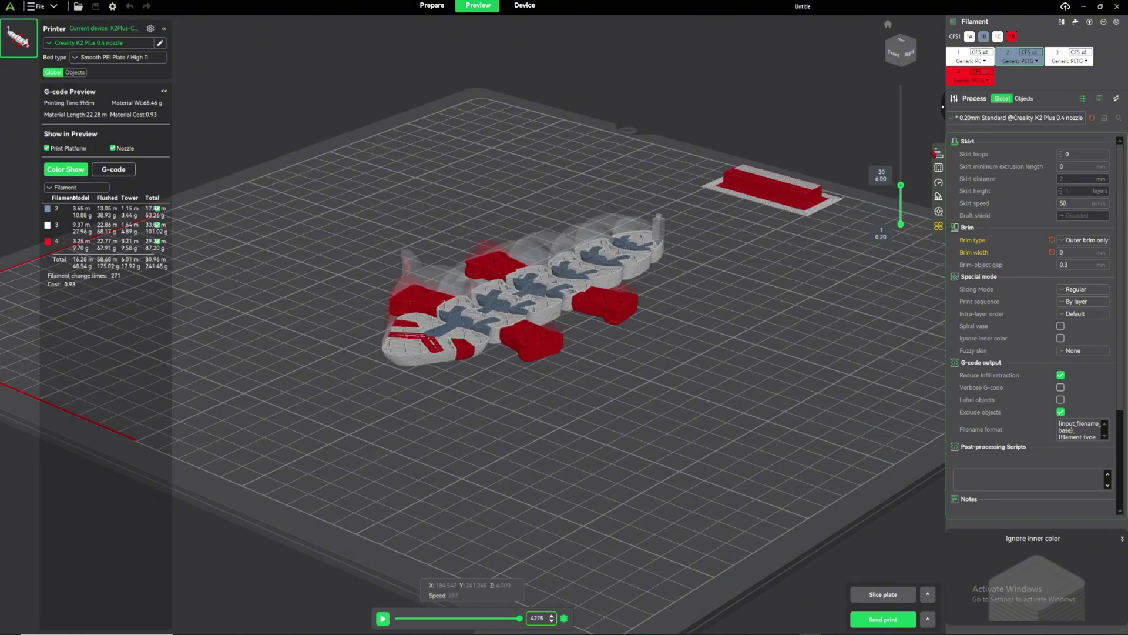
Scroll the layer slider up and down through the layers and orbit the sliced raccoon.
{"action": "scroll", "coordinate": [900, 188], "scroll_direction": "up", "scroll_amount": 10}
{"action": "scroll", "coordinate": [900, 188], "scroll_direction": "down", "scroll_amount": 8}
{"action": "scroll", "coordinate": [898, 192], "scroll_direction": "up", "scroll_amount": 8}
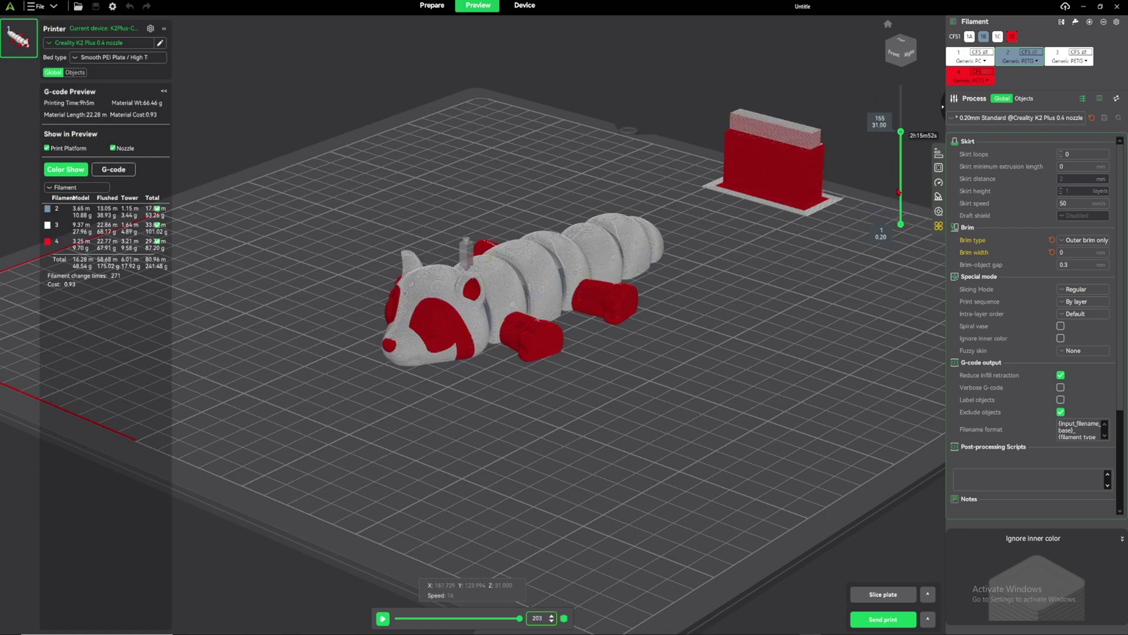
{"action": "scroll", "coordinate": [898, 192], "scroll_direction": "down", "scroll_amount": 12}
{"action": "scroll", "coordinate": [899, 177], "scroll_direction": "up", "scroll_amount": 12}
{"action": "scroll", "coordinate": [901, 101], "scroll_direction": "down", "scroll_amount": 7}
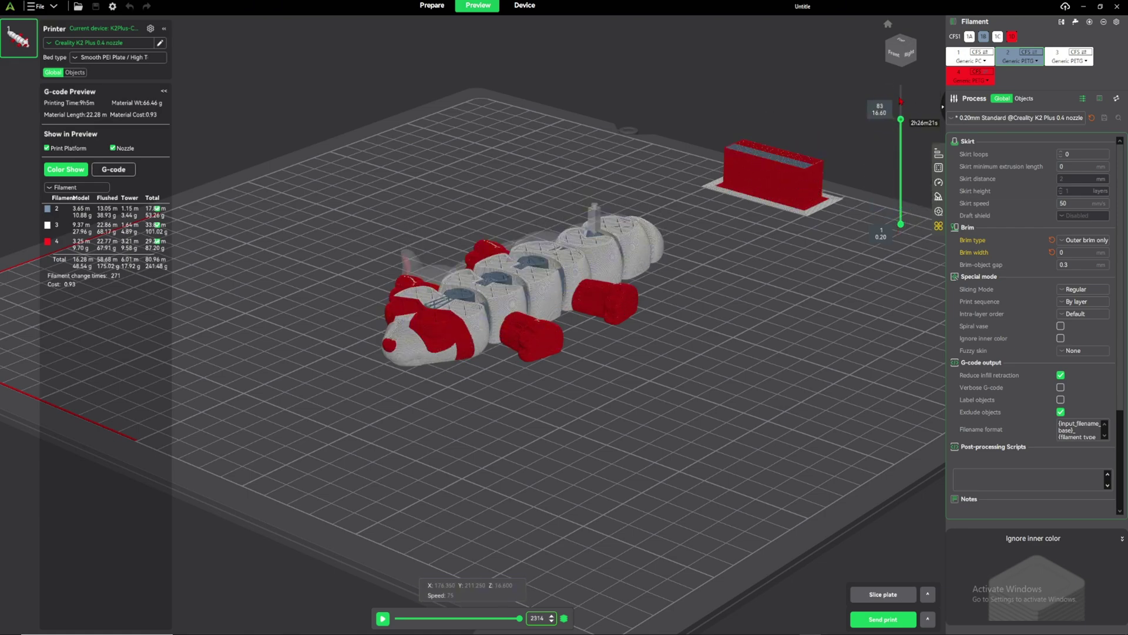
{"action": "scroll", "coordinate": [900, 117], "scroll_direction": "down", "scroll_amount": 8}
{"action": "scroll", "coordinate": [903, 188], "scroll_direction": "up", "scroll_amount": 6}
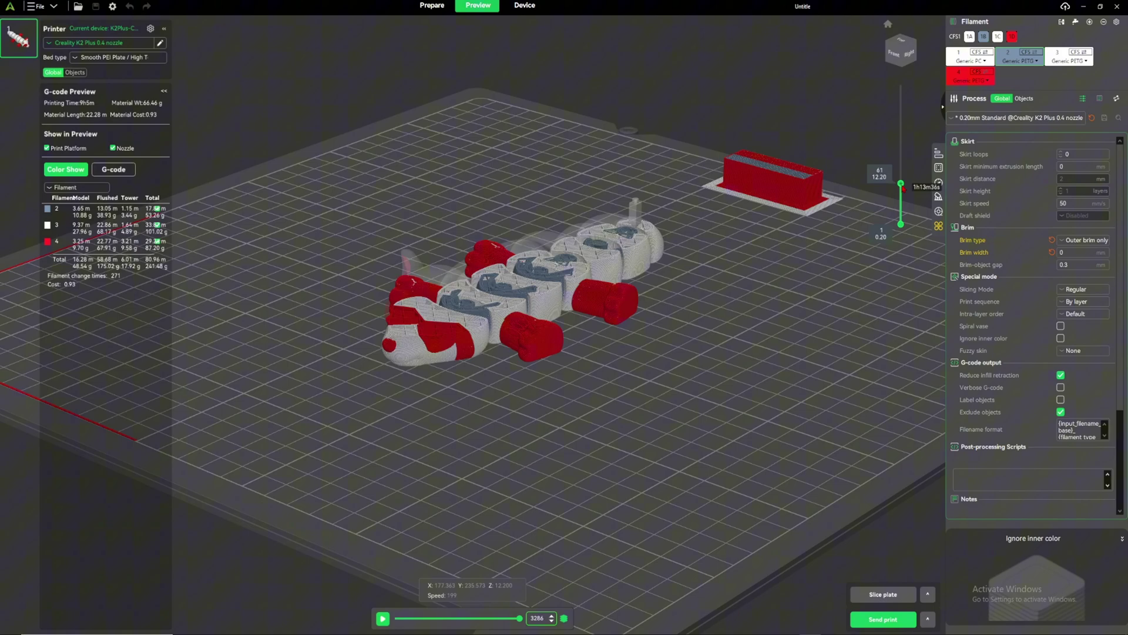
{"action": "scroll", "coordinate": [904, 189], "scroll_direction": "up", "scroll_amount": 10}
{"action": "scroll", "coordinate": [903, 188], "scroll_direction": "down", "scroll_amount": 10}
{"action": "scroll", "coordinate": [903, 188], "scroll_direction": "up", "scroll_amount": 10}
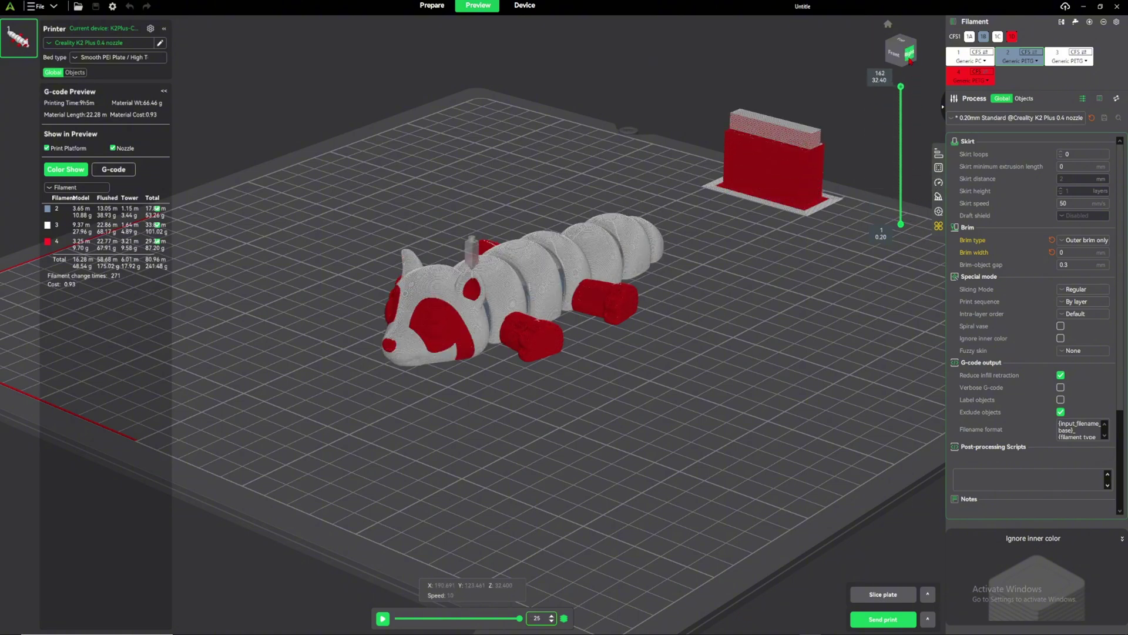
{"action": "left_click_drag", "start_coordinate": [909, 60], "coordinate": [872, 63]}
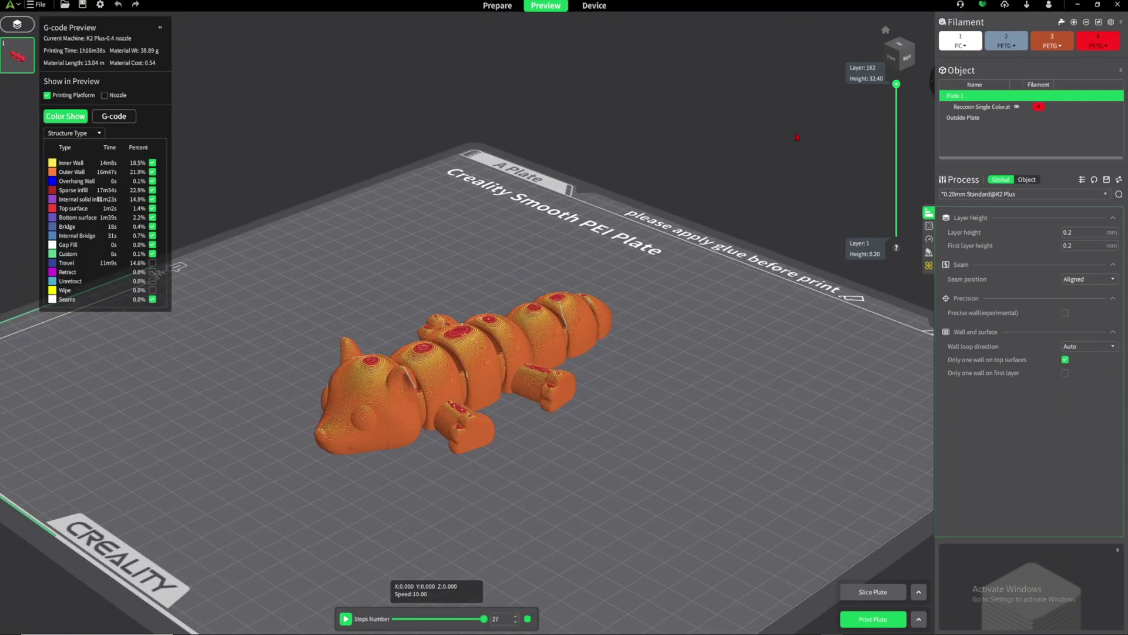
{"action": "middle_click_drag", "start_coordinate": [555, 305], "coordinate": [573, 292]}
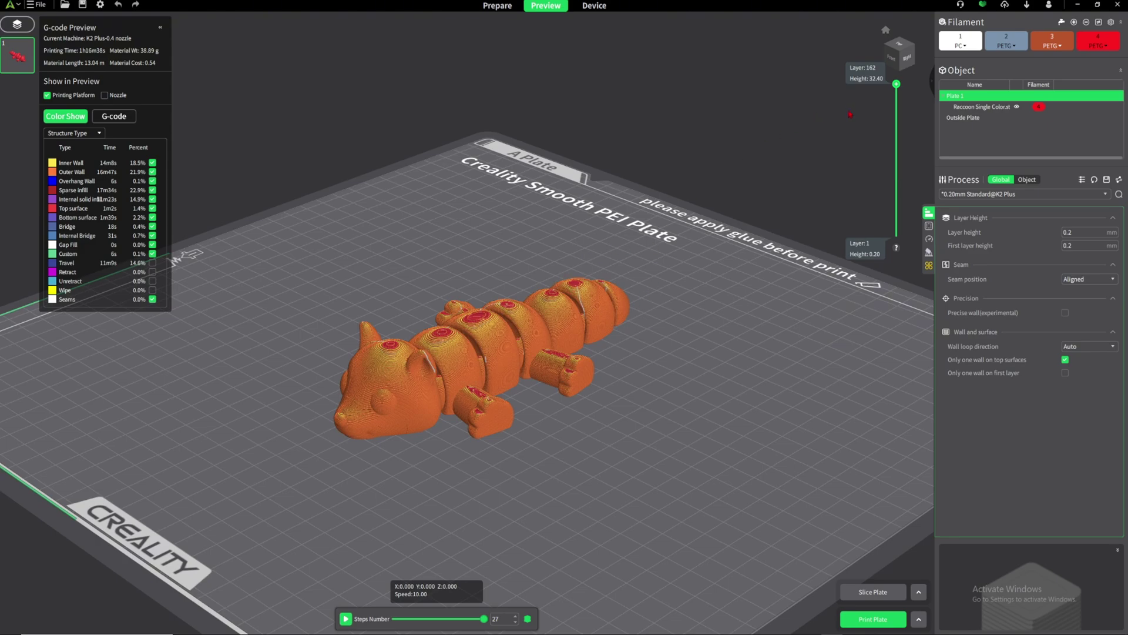
{"action": "scroll", "coordinate": [900, 248], "scroll_direction": "down", "scroll_amount": 15}
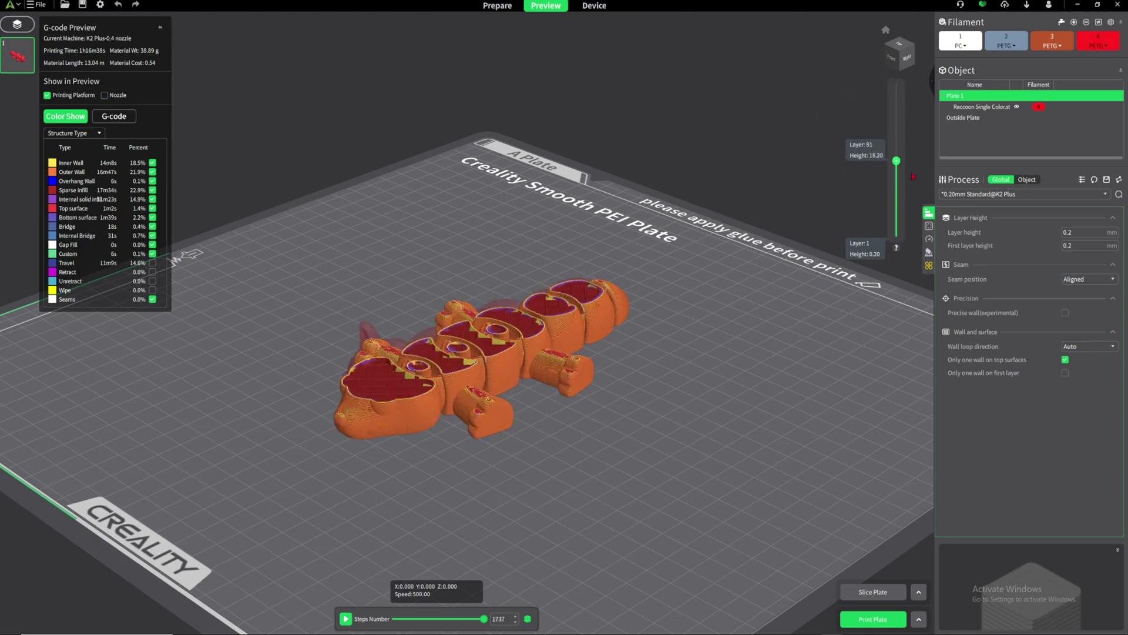
{"action": "scroll", "coordinate": [900, 248], "scroll_direction": "down", "scroll_amount": 17}
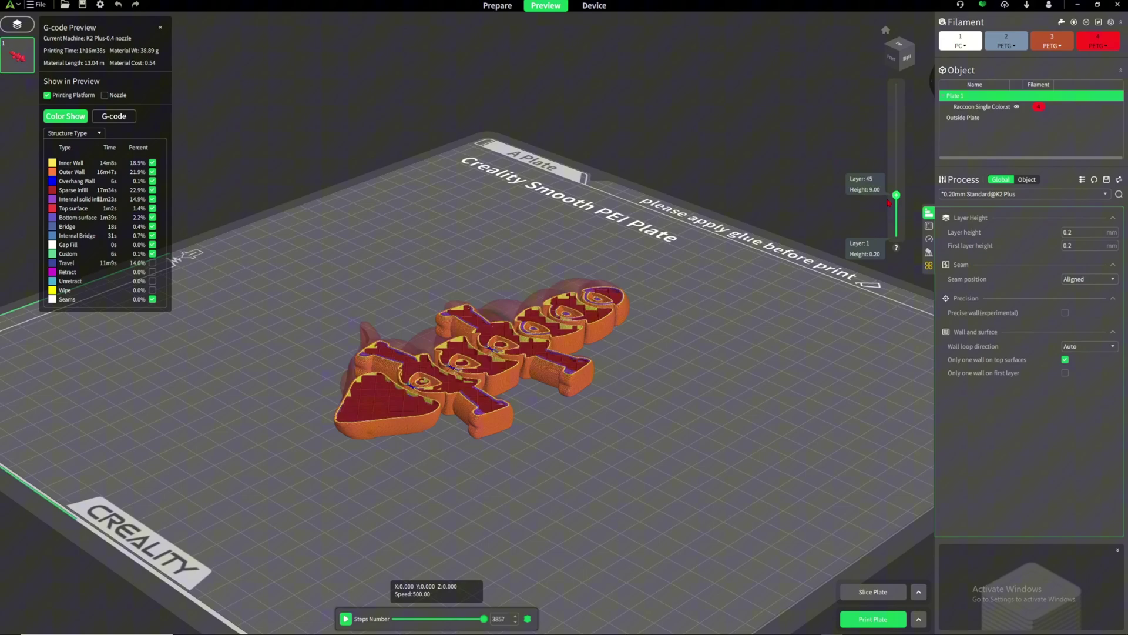
{"action": "scroll", "coordinate": [887, 273], "scroll_direction": "up", "scroll_amount": 20}
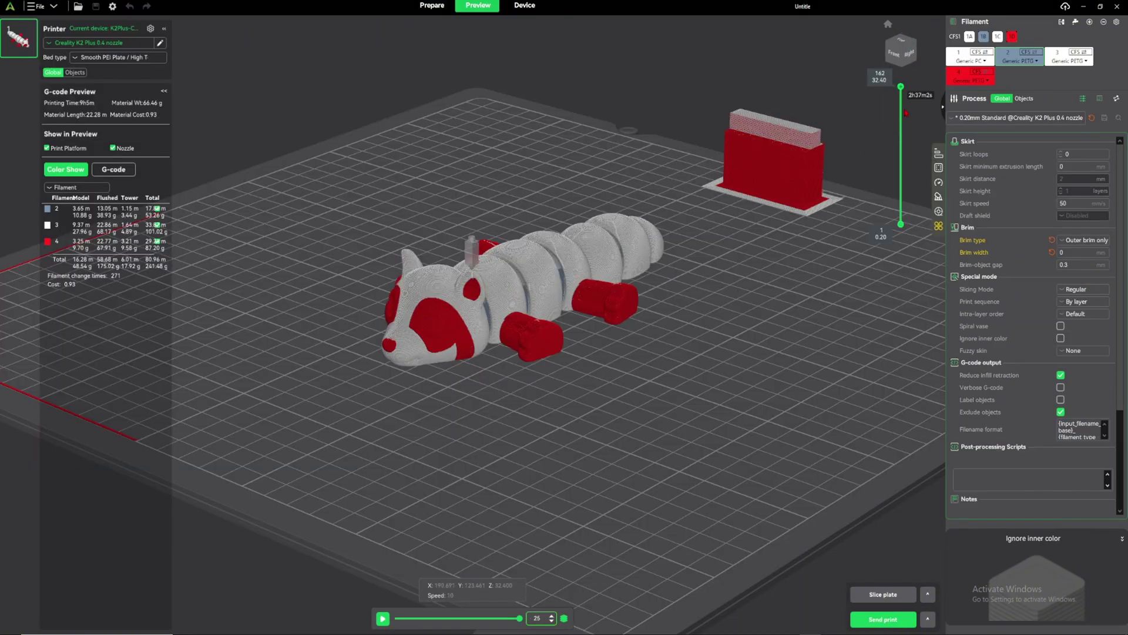
{"action": "scroll", "coordinate": [906, 113], "scroll_direction": "down", "scroll_amount": 20}
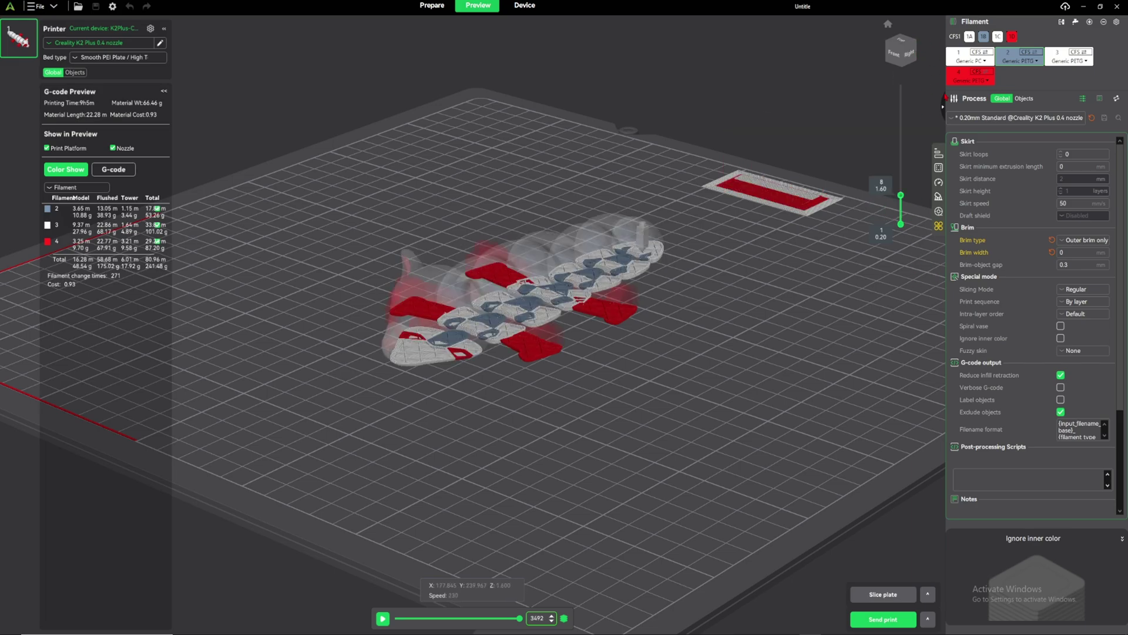
Step through the layers from the first one, orbit, and raise the top slider handle to layer 162 (32.40 mm).
{"action": "scroll", "coordinate": [888, 272], "scroll_direction": "up", "scroll_amount": 20}
{"action": "scroll", "coordinate": [888, 272], "scroll_direction": "down", "scroll_amount": 20}
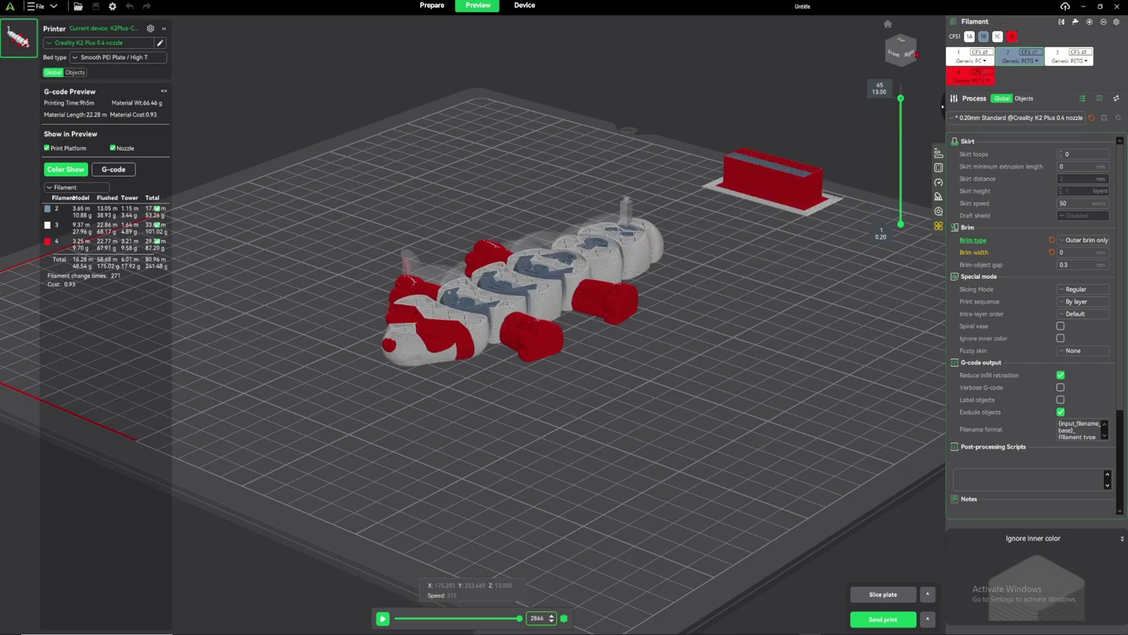
{"action": "scroll", "coordinate": [892, 206], "scroll_direction": "up", "scroll_amount": 20}
{"action": "scroll", "coordinate": [895, 145], "scroll_direction": "down", "scroll_amount": 8}
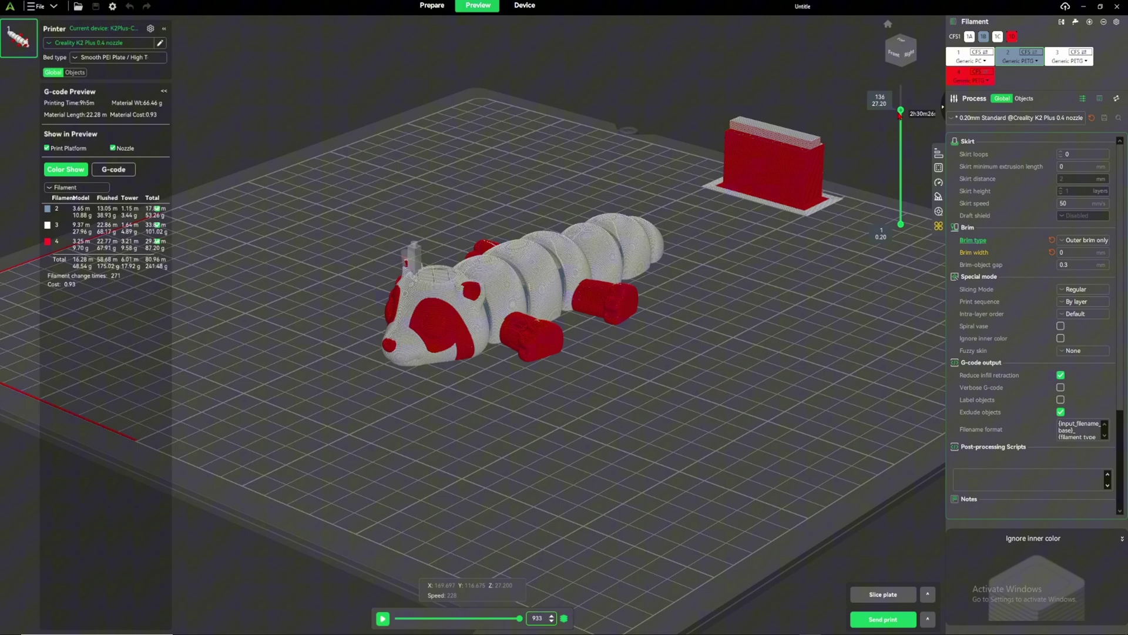
{"action": "scroll", "coordinate": [895, 146], "scroll_direction": "down", "scroll_amount": 20}
{"action": "key", "text": "0"}
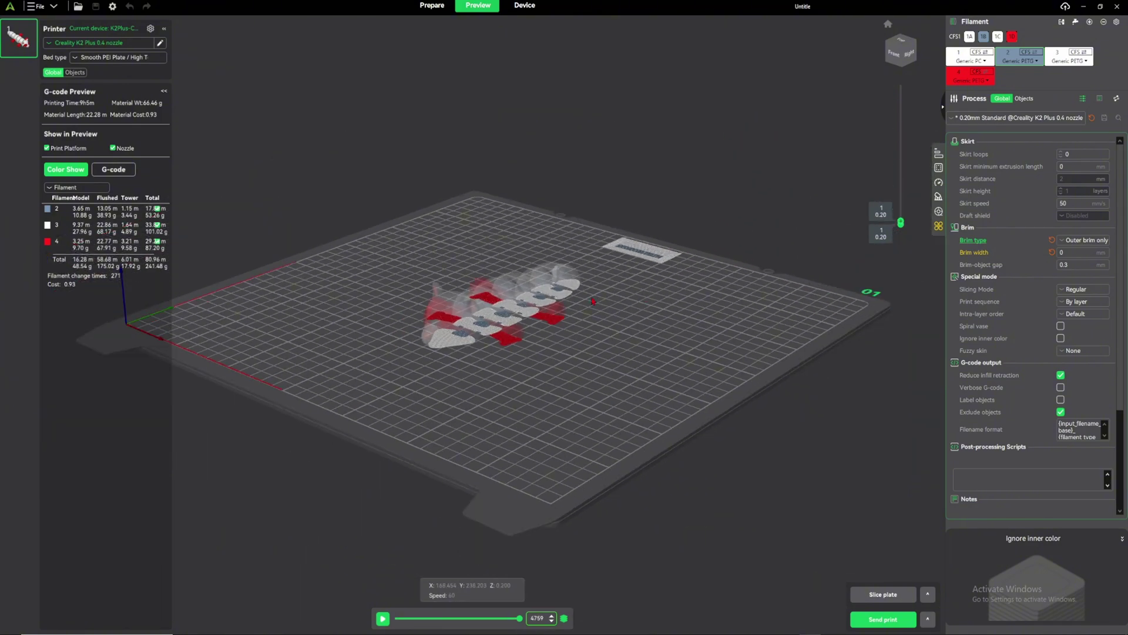
{"action": "mouse_move", "coordinate": [616, 299]}
{"action": "left_mouse_down"}
{"action": "mouse_move", "coordinate": [582, 293]}
{"action": "mouse_move", "coordinate": [623, 288]}
{"action": "left_mouse_up"}
{"action": "scroll", "coordinate": [901, 207], "scroll_direction": "up", "scroll_amount": 13}
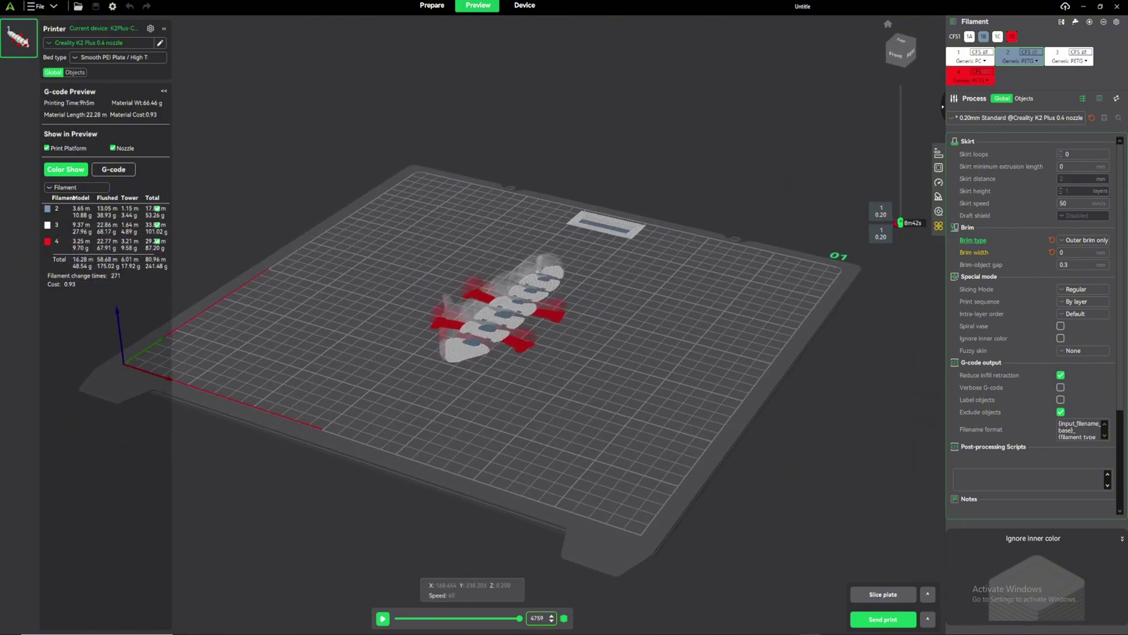
{"action": "scroll", "coordinate": [901, 207], "scroll_direction": "up", "scroll_amount": 20}
{"action": "left_click_drag", "start_coordinate": [647, 177], "coordinate": [730, 136]}
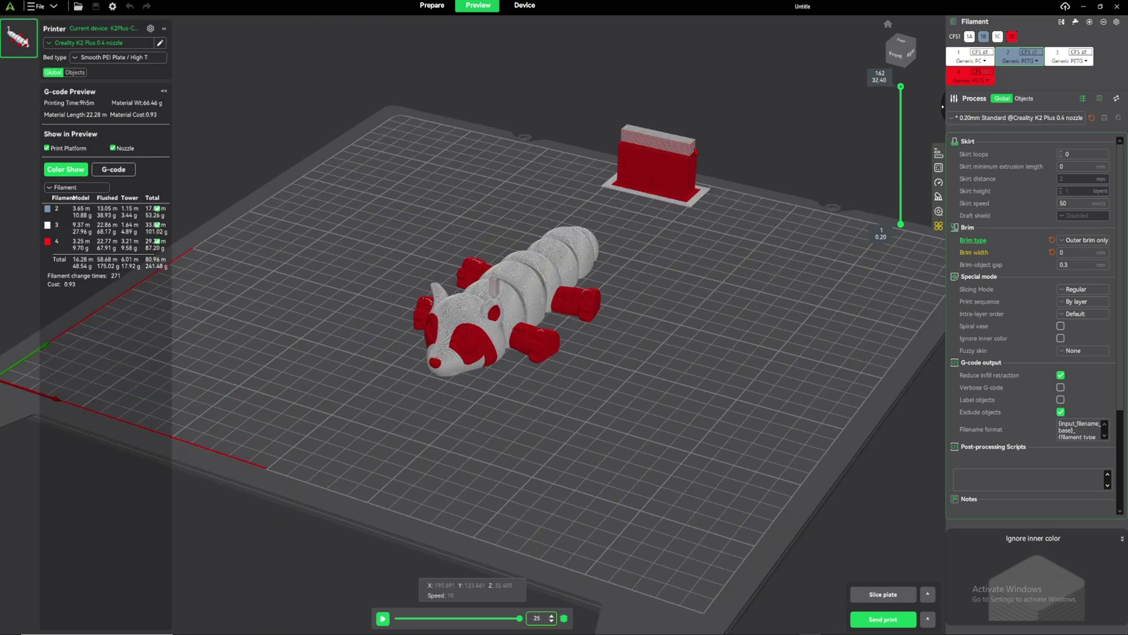
Open the Generic PETG settings from filament slot 2 and set the first-layer nozzle temperature to 245°C.
{"action": "left_click", "coordinate": [1026, 61]}
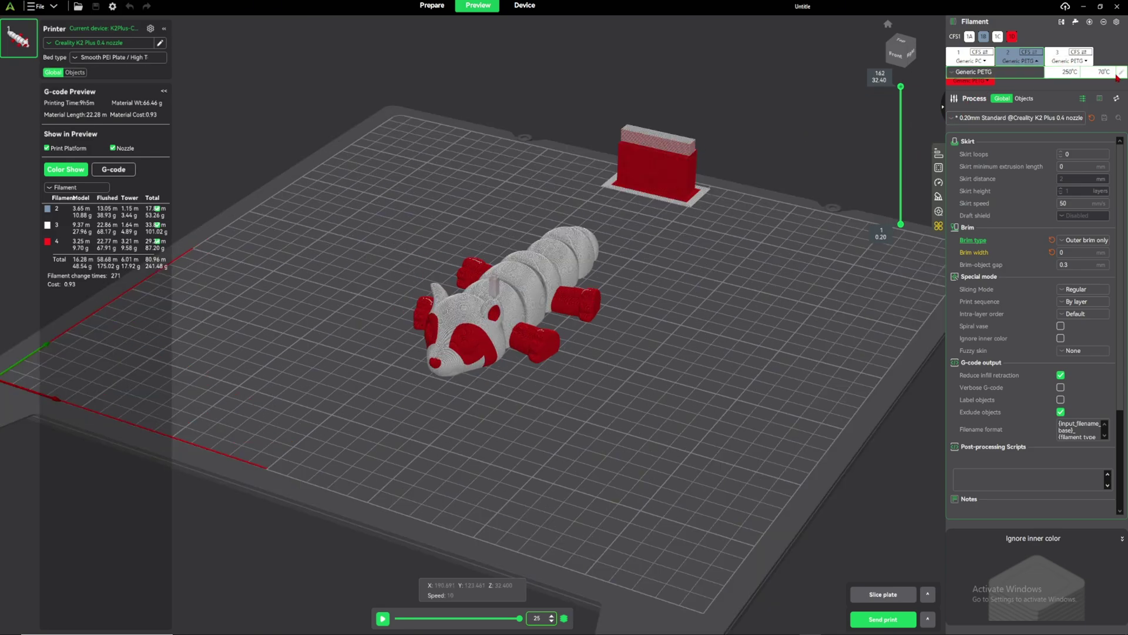
{"action": "left_click", "coordinate": [1070, 72]}
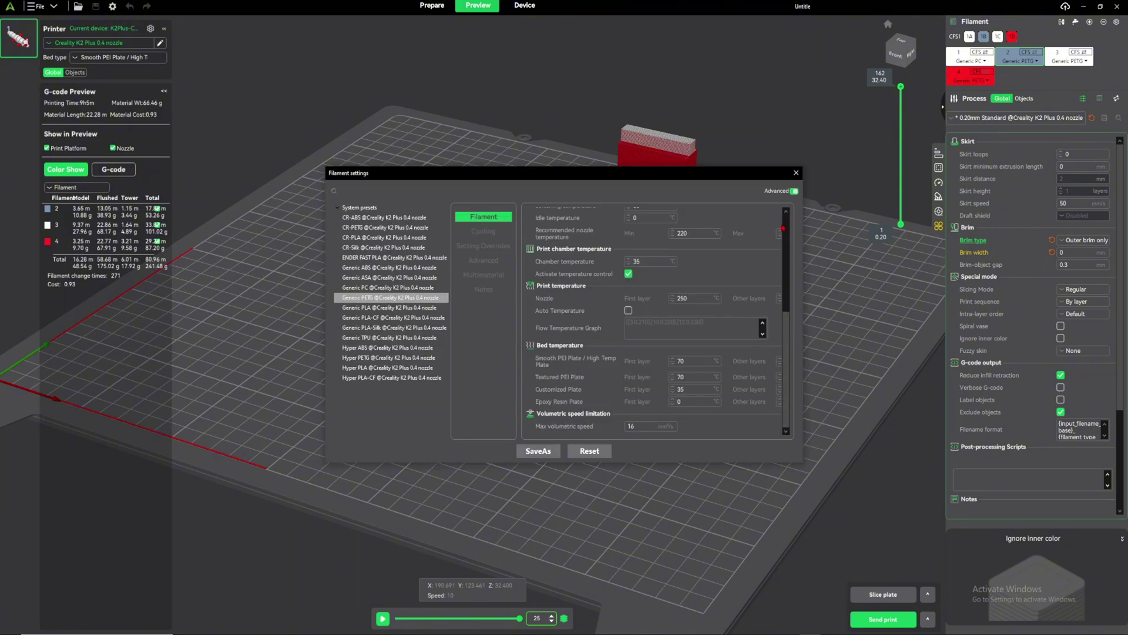
{"action": "scroll", "coordinate": [621, 354], "scroll_direction": "down", "scroll_amount": 2}
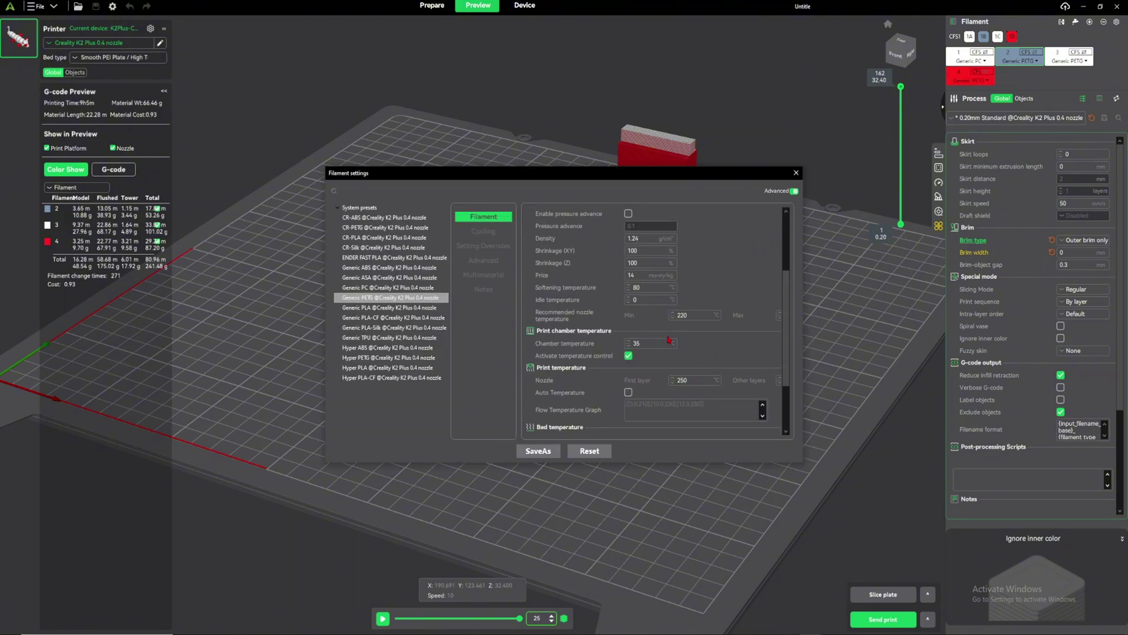
{"action": "left_click", "coordinate": [697, 296]}
{"action": "type", "text": "2"}
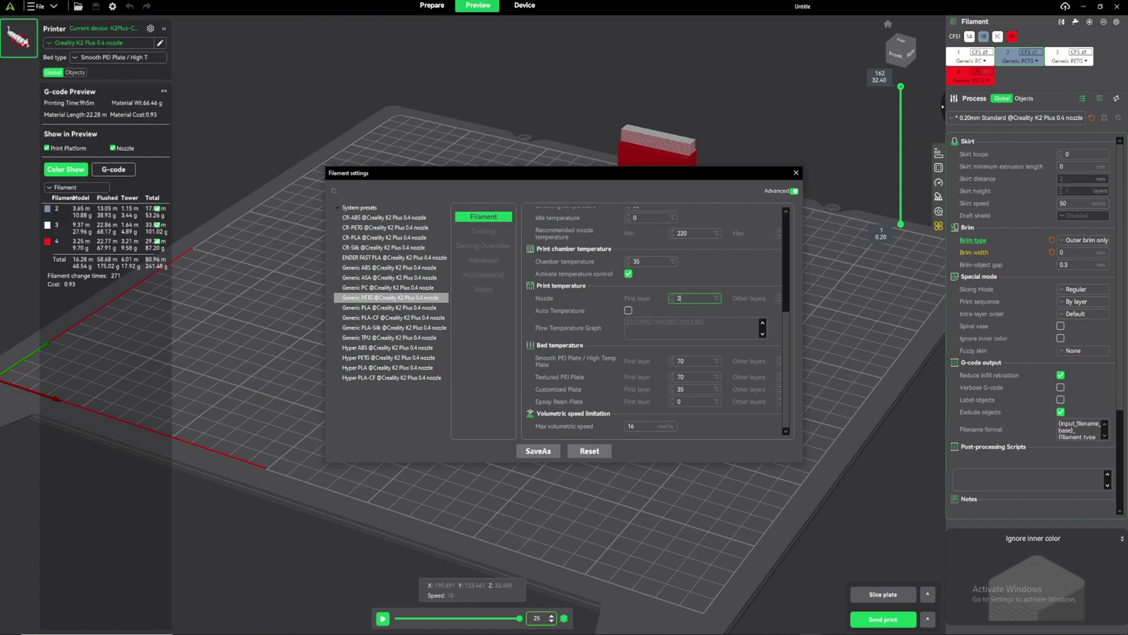
{"action": "type", "text": "45"}
{"action": "key", "text": "Return"}
Set Smooth and Textured PEI plate bed temperatures to 60°C for first and other layers, then close the settings.
{"action": "left_click", "coordinate": [691, 362]}
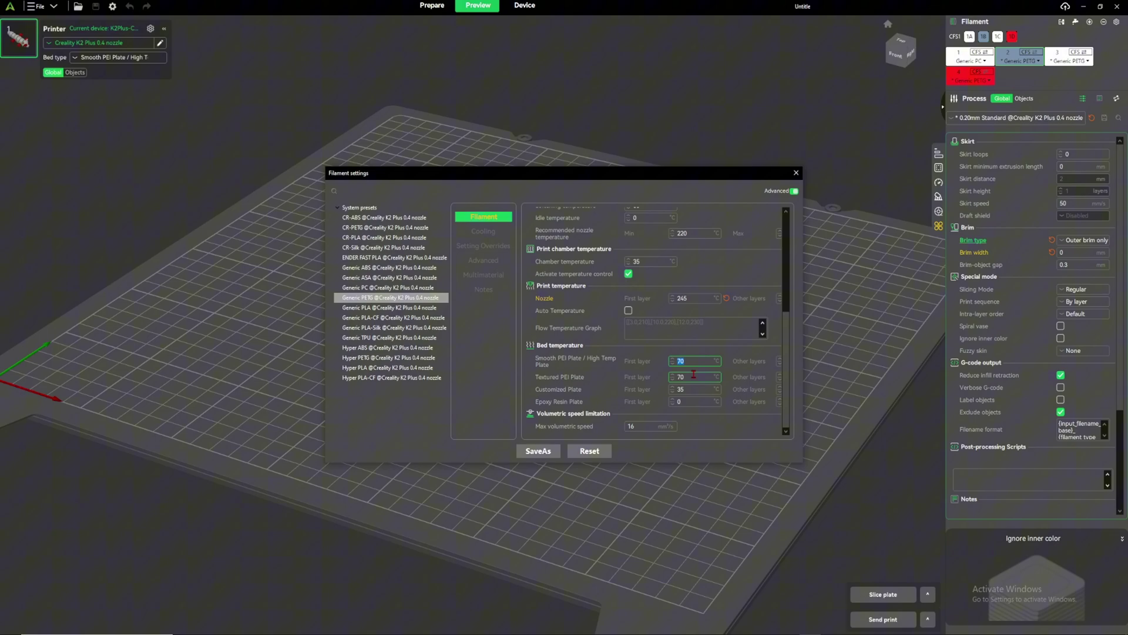
{"action": "type", "text": "60"}
{"action": "left_click", "coordinate": [808, 361]}
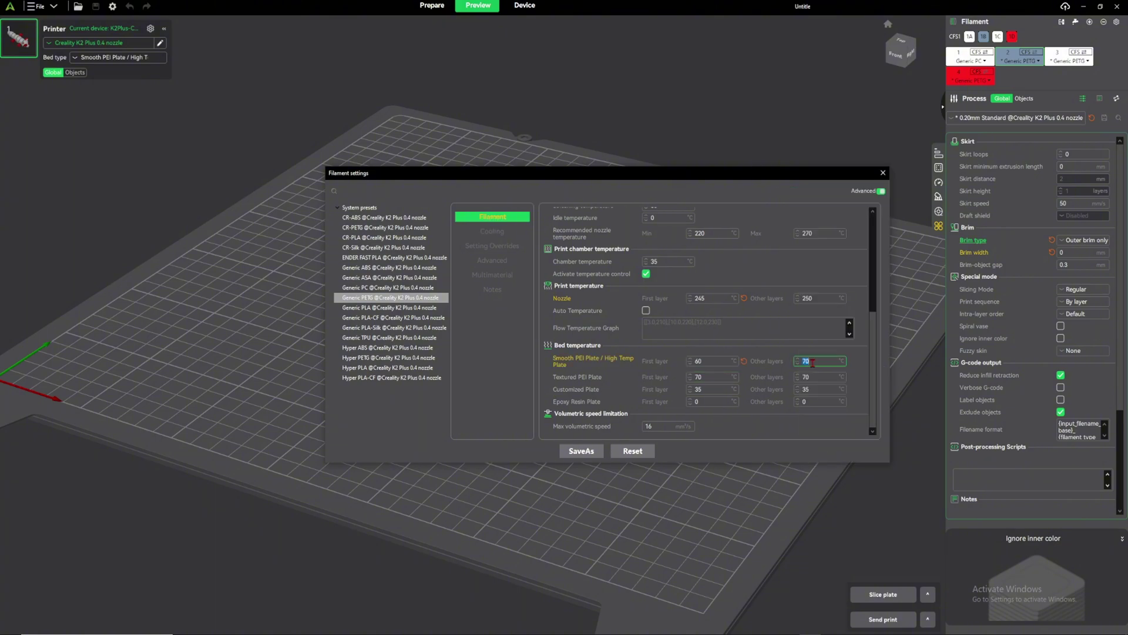
{"action": "type", "text": "60"}
{"action": "left_click", "coordinate": [708, 376]}
{"action": "type", "text": "60"}
{"action": "left_click", "coordinate": [818, 377]}
{"action": "type", "text": "60"}
{"action": "left_click", "coordinate": [882, 172]}
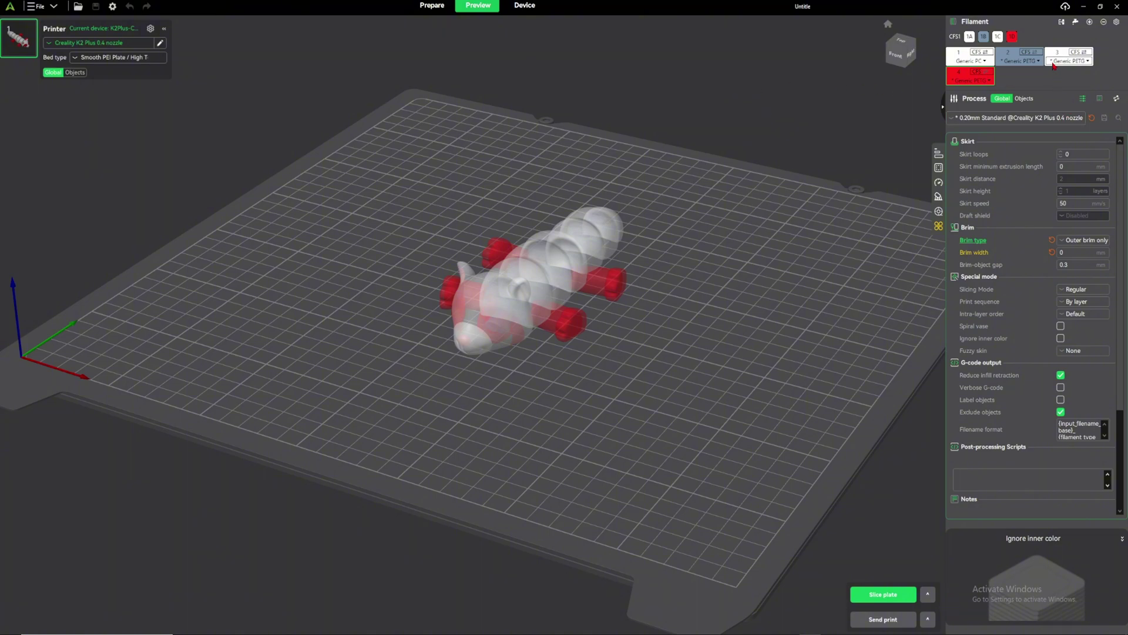
Confirm the PETG slot reads 245°C/60°C, then re-slice the raccoon plate (9h6m, 65.42 g).
{"action": "left_click", "coordinate": [1025, 61]}
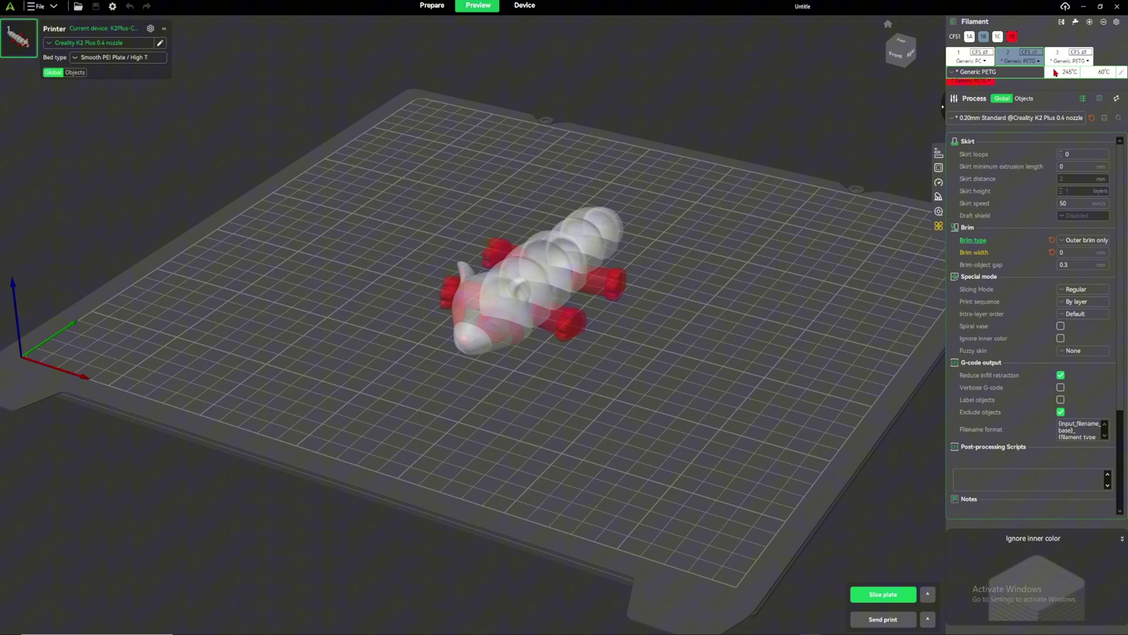
{"action": "left_click", "coordinate": [982, 62]}
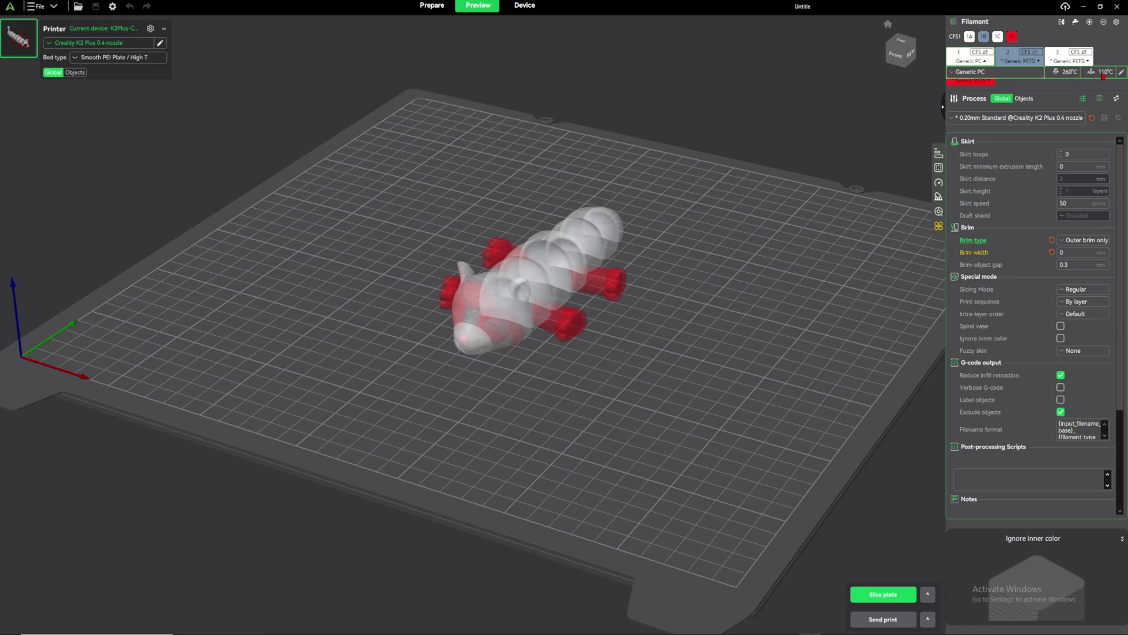
{"action": "left_click_drag", "start_coordinate": [832, 103], "coordinate": [675, 171]}
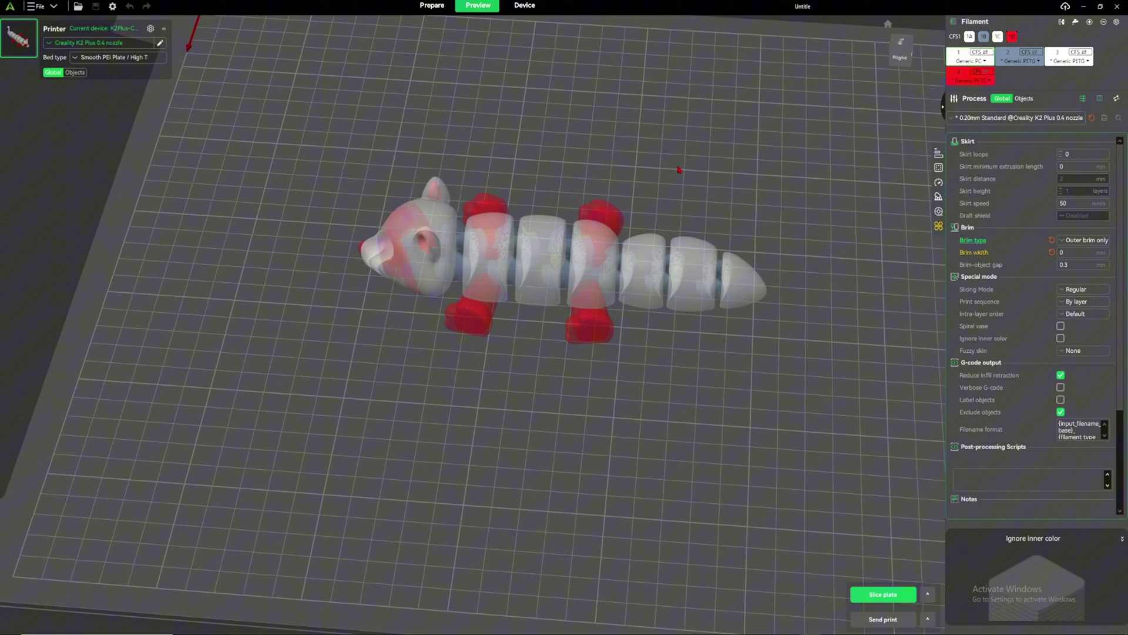
{"action": "left_click", "coordinate": [879, 594]}
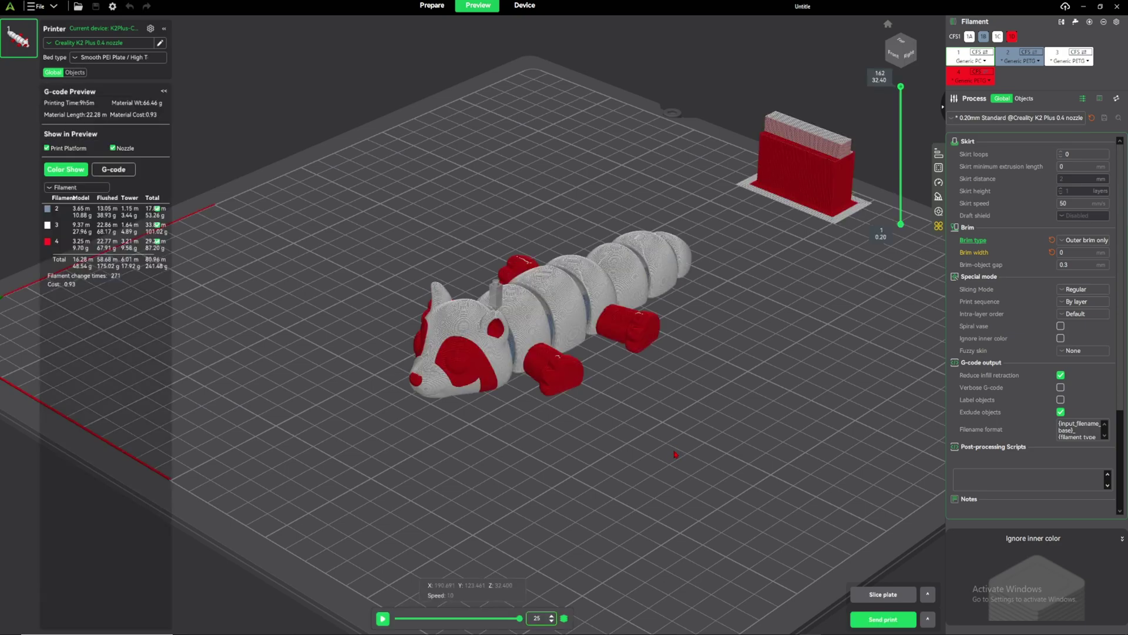
{"action": "left_click_drag", "start_coordinate": [675, 454], "coordinate": [682, 448]}
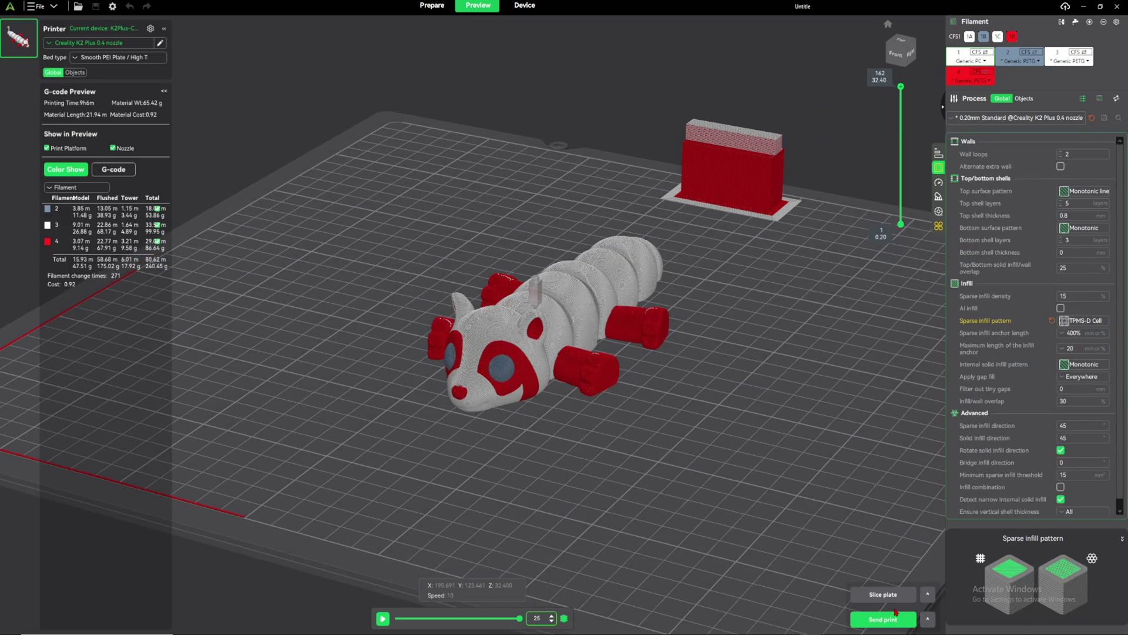
Open the Send to LAN Printer dialog and keep the K2 Plus printer selected.
{"action": "left_click", "coordinate": [883, 619]}
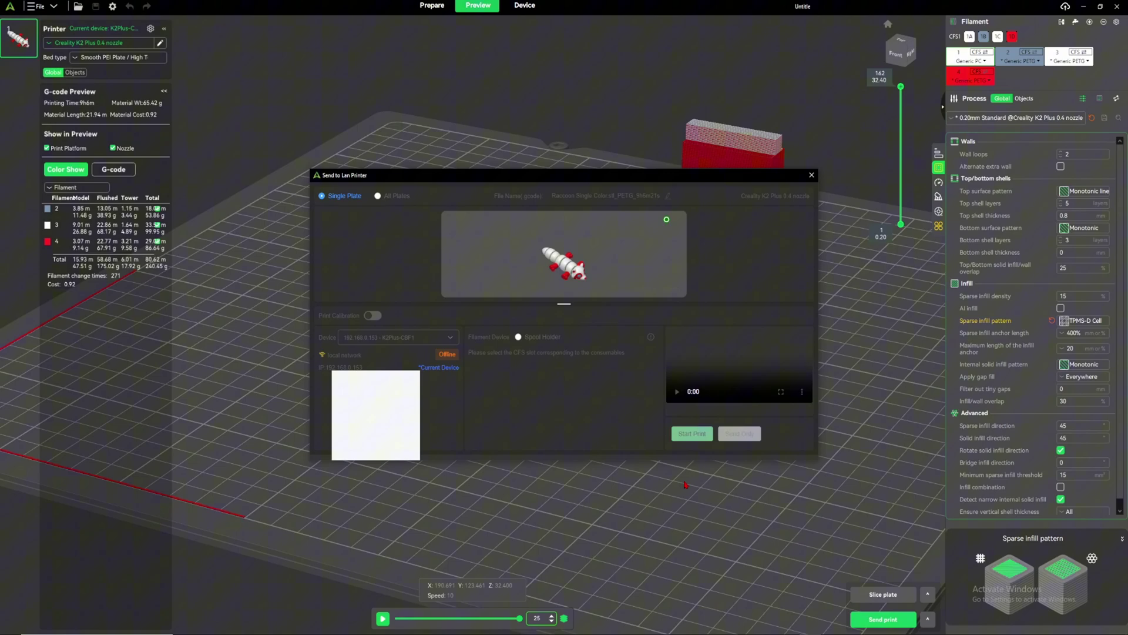
{"action": "left_click", "coordinate": [399, 337]}
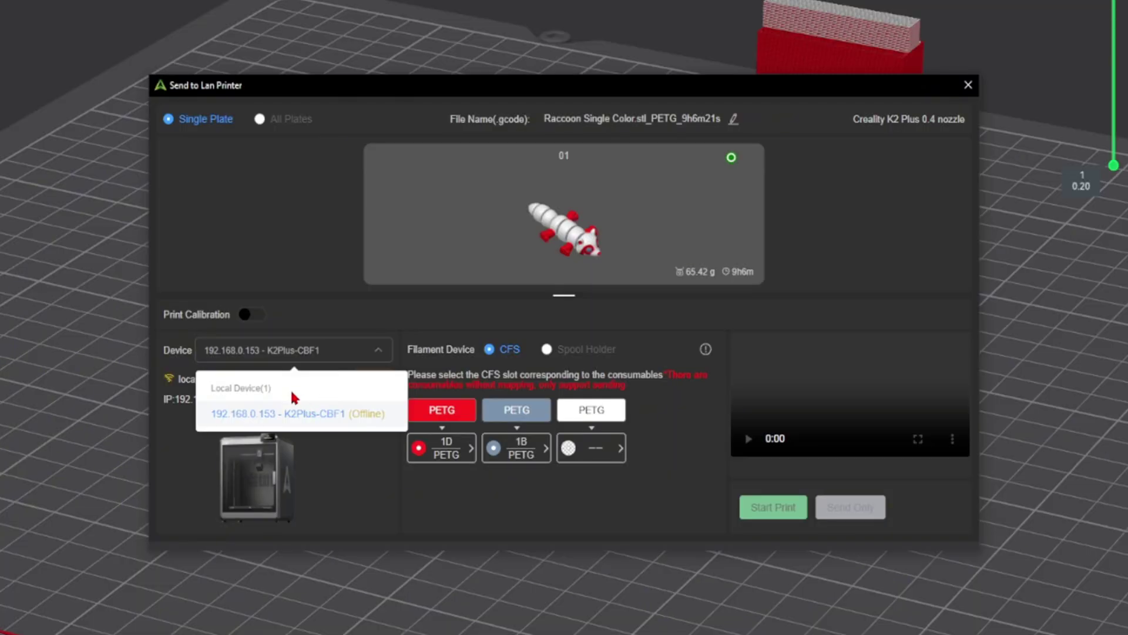
{"action": "left_click", "coordinate": [407, 375]}
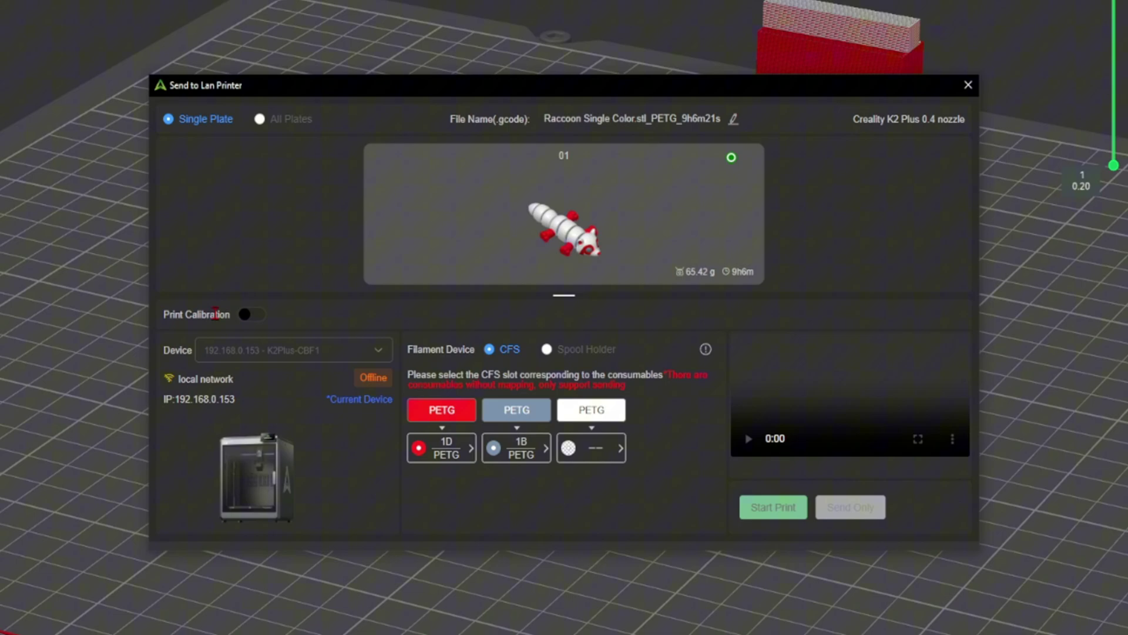
{"action": "left_click", "coordinate": [255, 318]}
Review the offline device note and printer image, then switch the filament source to the spool holder.
{"action": "left_click_drag", "start_coordinate": [234, 400], "coordinate": [228, 411]}
{"action": "left_click", "coordinate": [172, 395]}
{"action": "left_click_drag", "start_coordinate": [166, 399], "coordinate": [263, 417]}
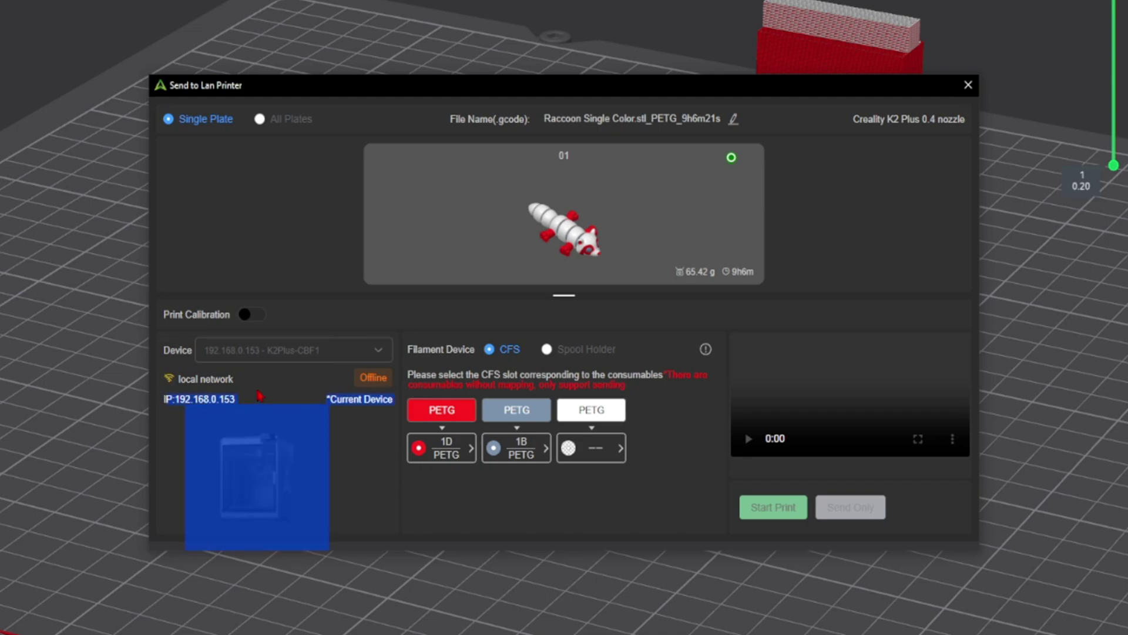
{"action": "left_click", "coordinate": [264, 418]}
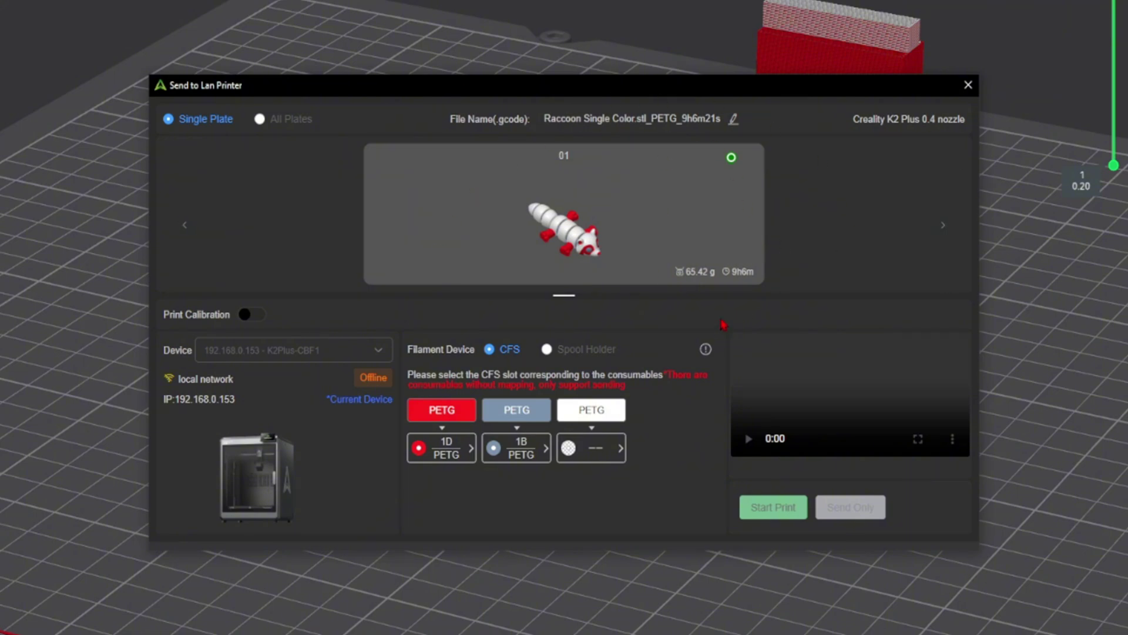
{"action": "left_click", "coordinate": [567, 352]}
{"action": "left_click", "coordinate": [500, 352]}
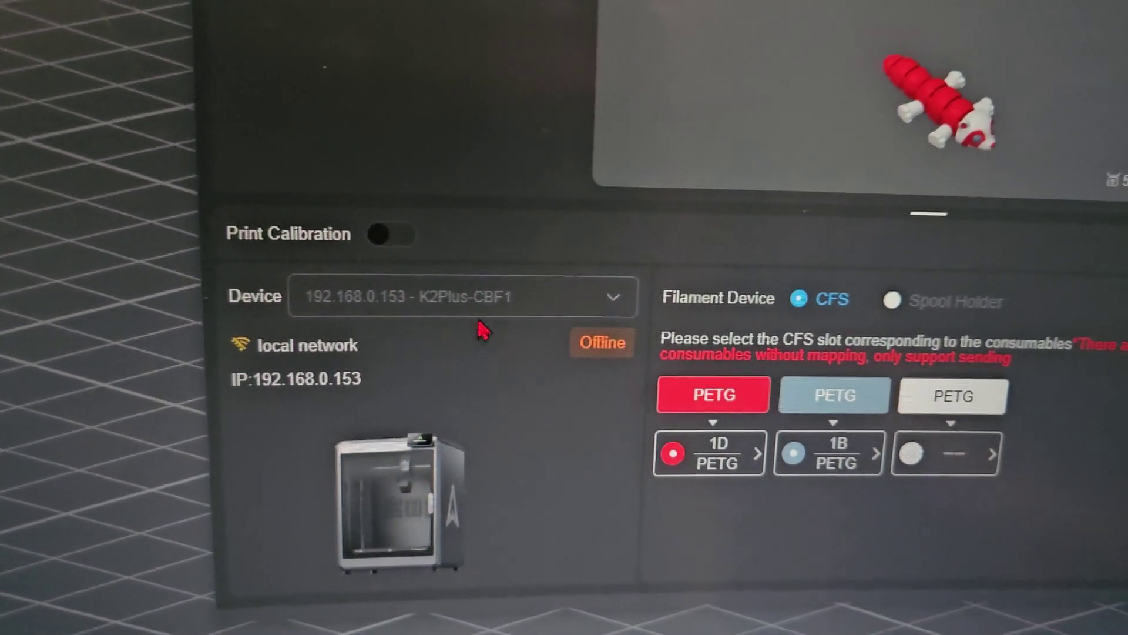
{"action": "left_click", "coordinate": [447, 298]}
{"action": "left_click", "coordinate": [450, 385]}
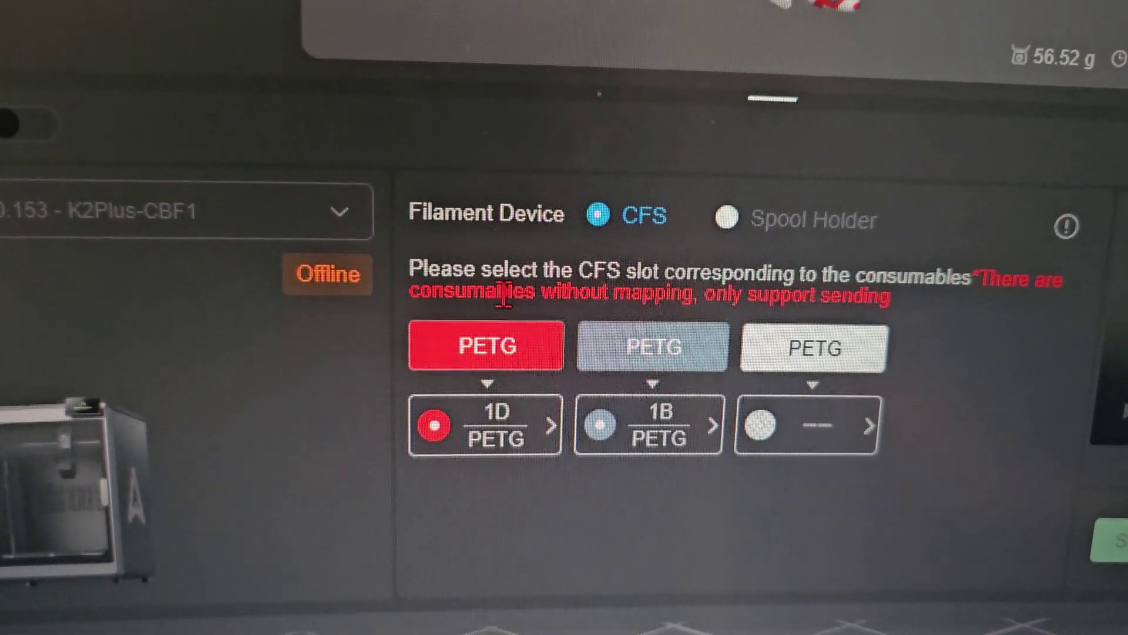
{"action": "left_click_drag", "start_coordinate": [704, 289], "coordinate": [942, 306]}
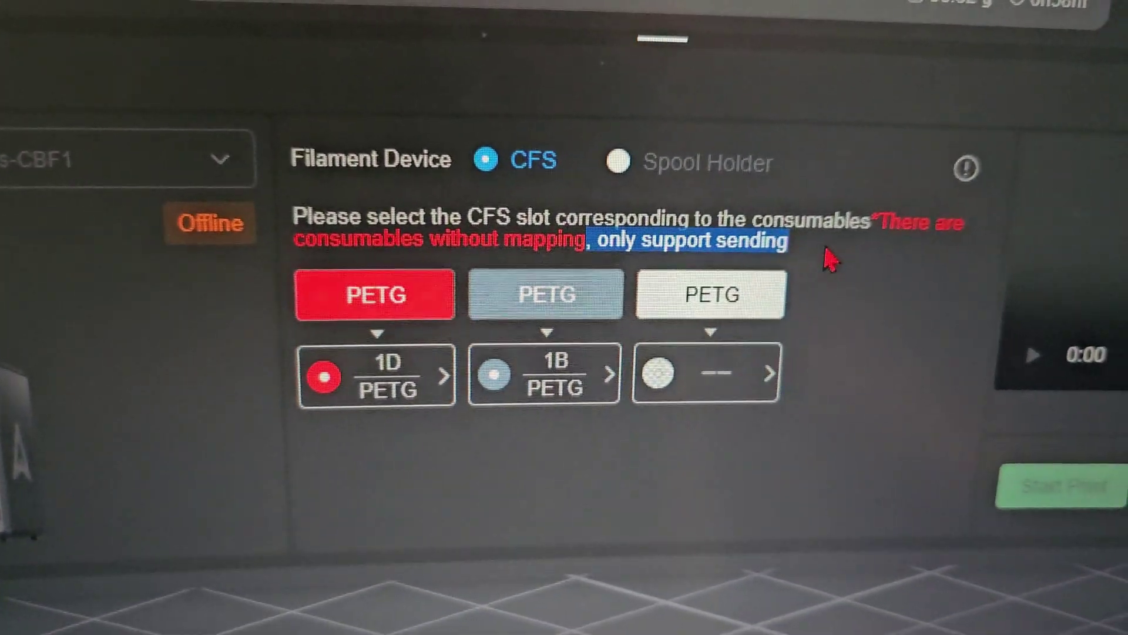
{"action": "left_click", "coordinate": [785, 241]}
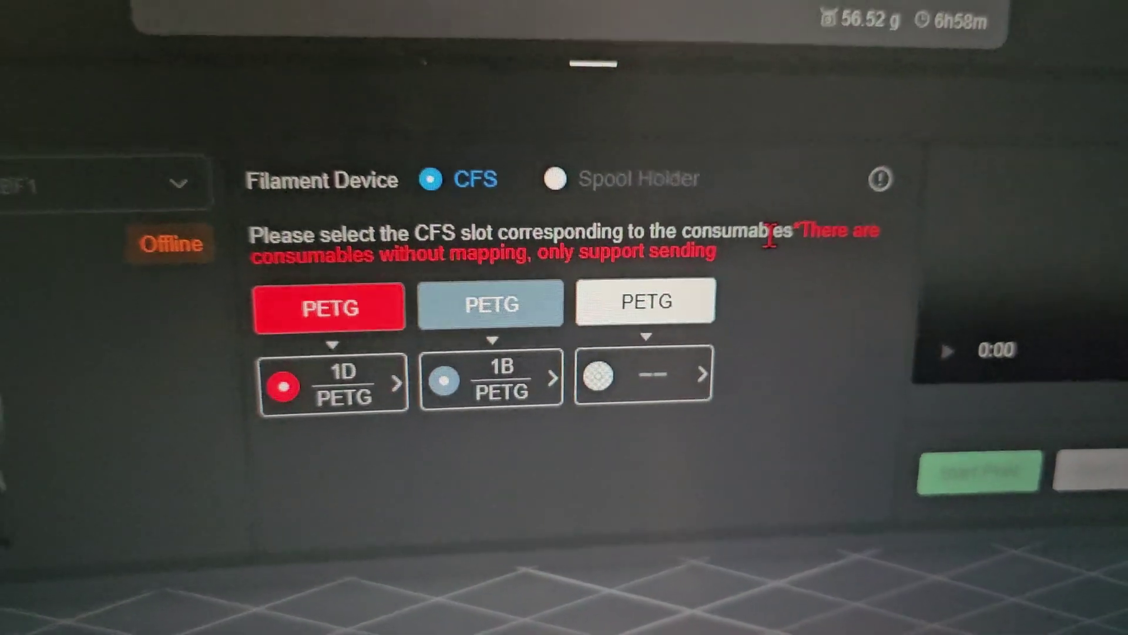